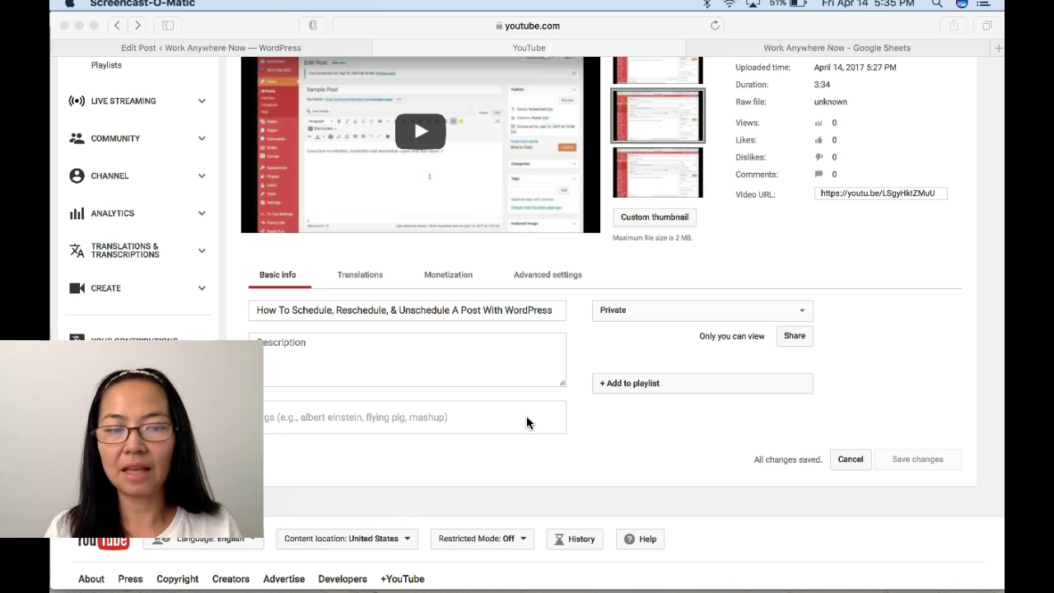
{"action": "scroll", "coordinate": [680, 216], "scroll_direction": "up", "scroll_amount": 5}
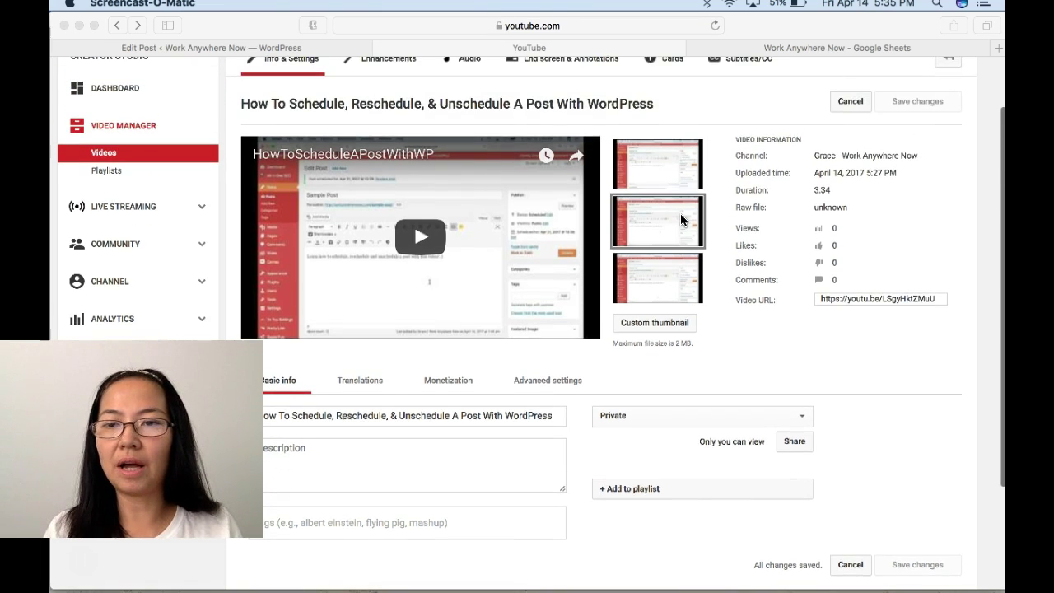
{"action": "scroll", "coordinate": [681, 216], "scroll_direction": "down", "scroll_amount": 3}
{"action": "scroll", "coordinate": [681, 220], "scroll_direction": "up", "scroll_amount": 3}
{"action": "scroll", "coordinate": [681, 220], "scroll_direction": "down", "scroll_amount": 3}
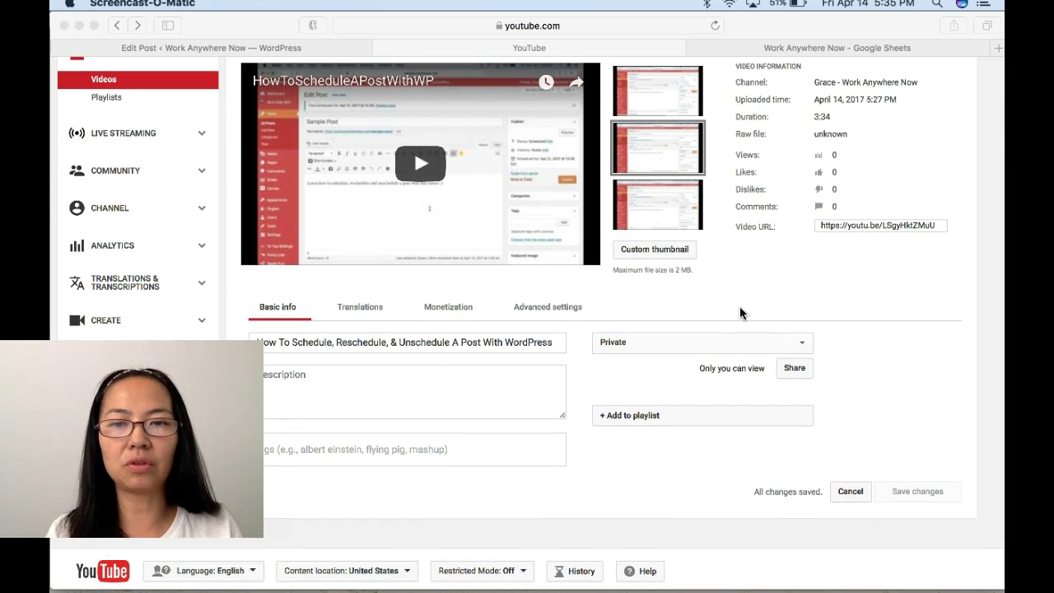
{"action": "scroll", "coordinate": [738, 328], "scroll_direction": "up", "scroll_amount": 3}
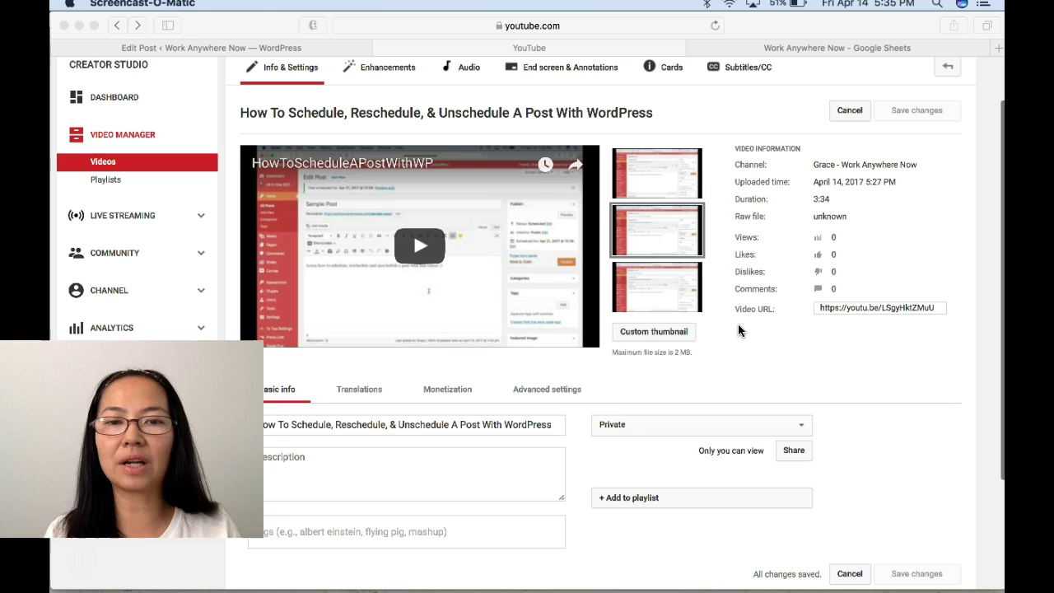
{"action": "scroll", "coordinate": [738, 329], "scroll_direction": "down", "scroll_amount": 3}
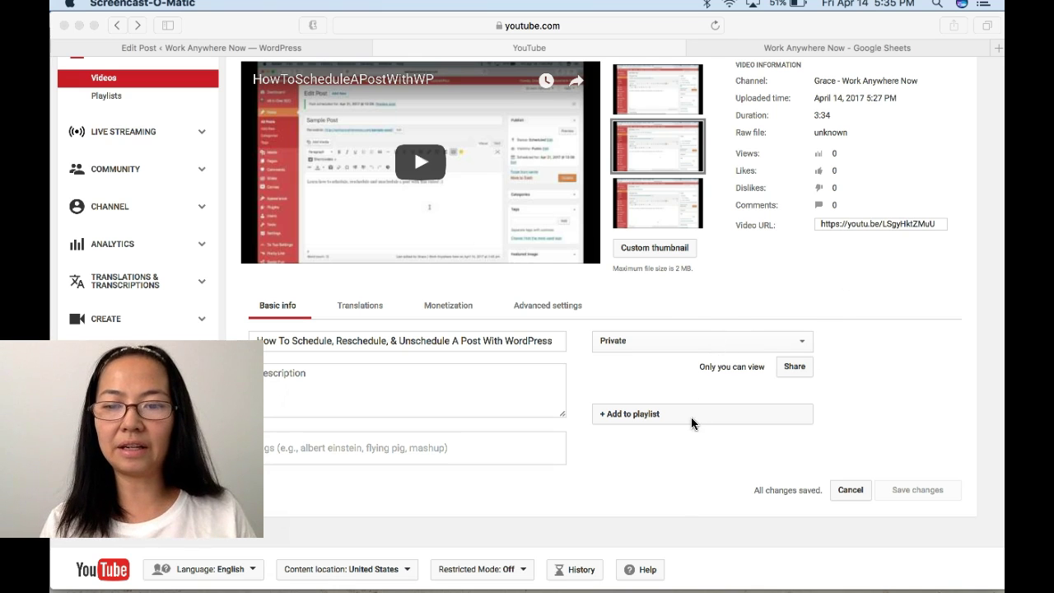
Step: Schedule the private video to publish on Apr 24, 2017 at 6:00 AM local time and save the schedule
{"action": "left_click", "coordinate": [804, 346]}
{"action": "left_click", "coordinate": [802, 345]}
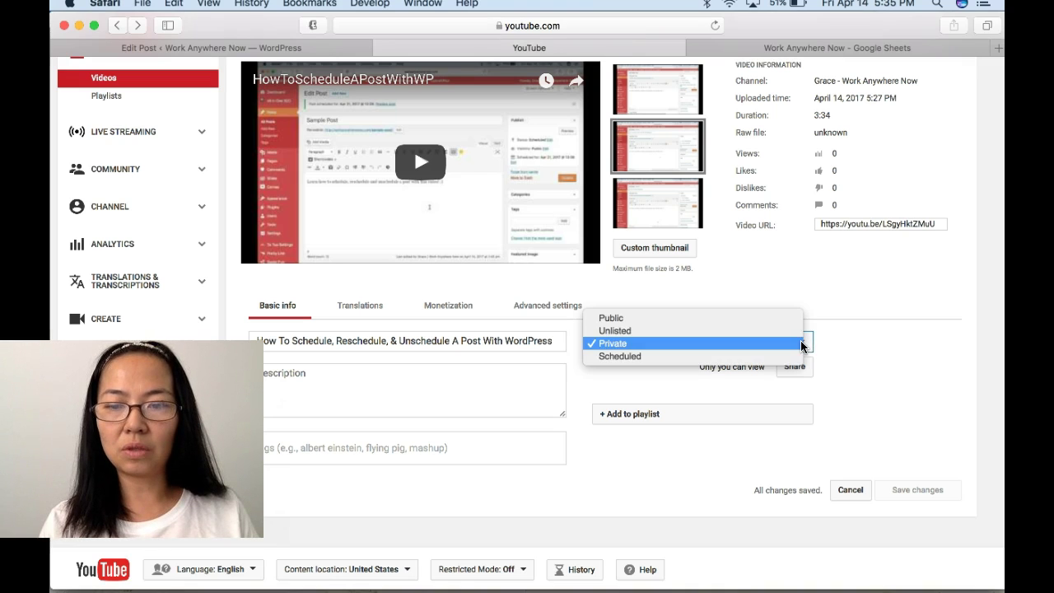
{"action": "left_click", "coordinate": [704, 357]}
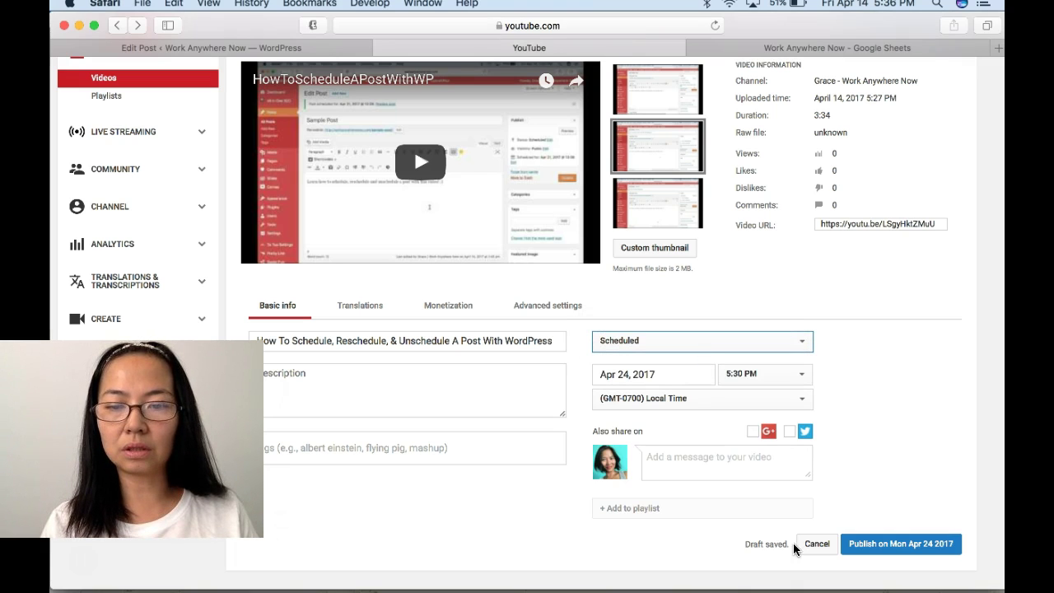
{"action": "left_click", "coordinate": [681, 375]}
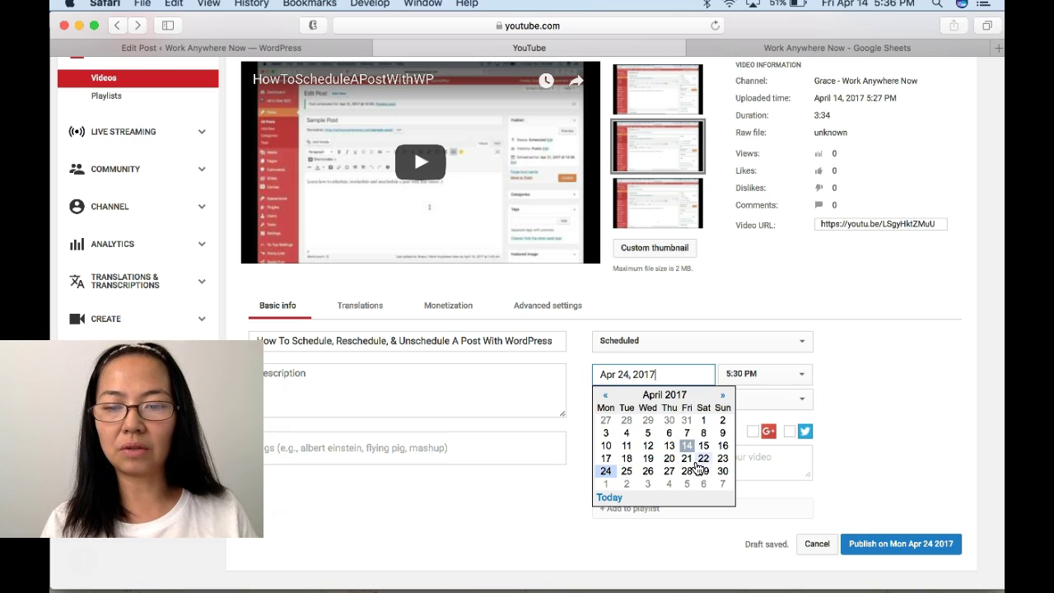
{"action": "left_click", "coordinate": [605, 471]}
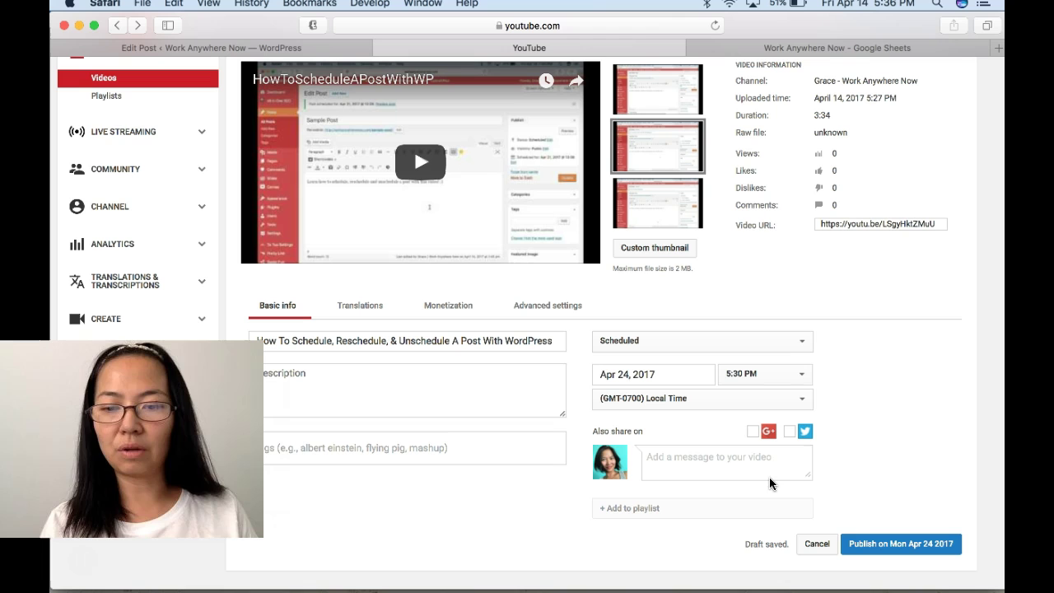
{"action": "left_click", "coordinate": [801, 374]}
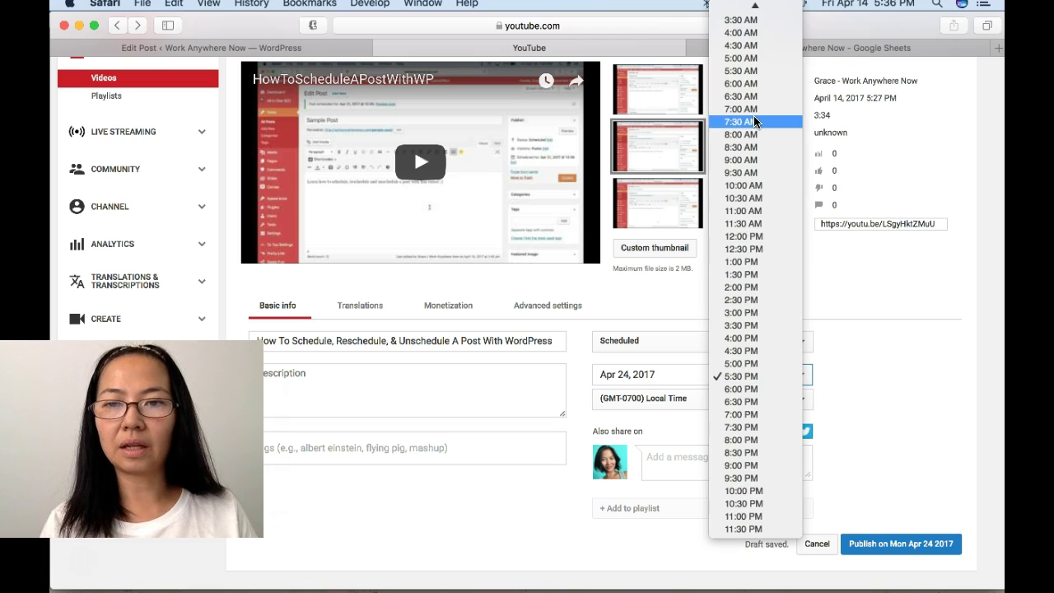
{"action": "left_click", "coordinate": [748, 84]}
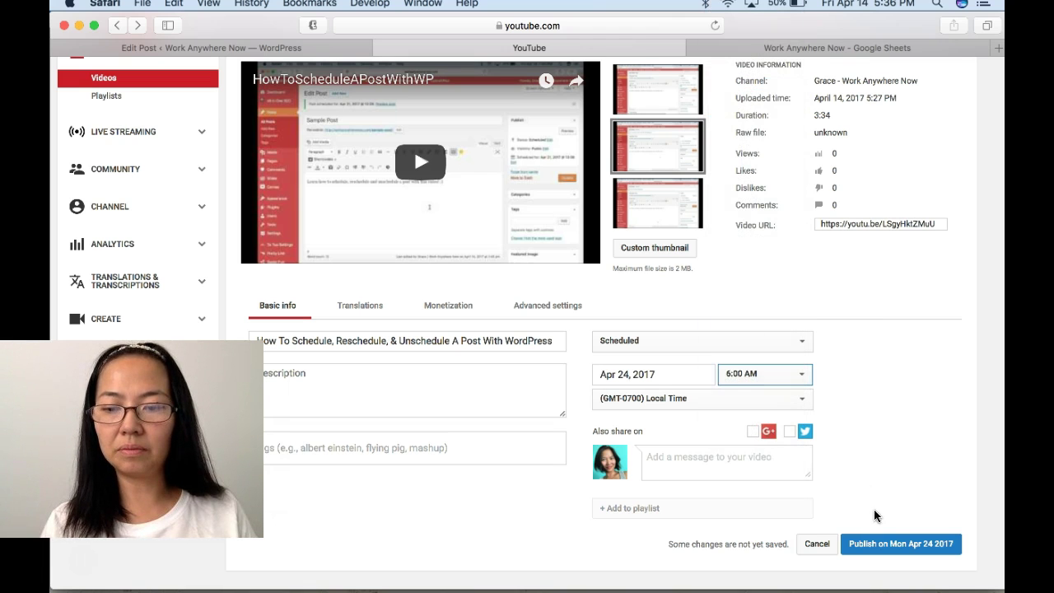
{"action": "left_click", "coordinate": [888, 545]}
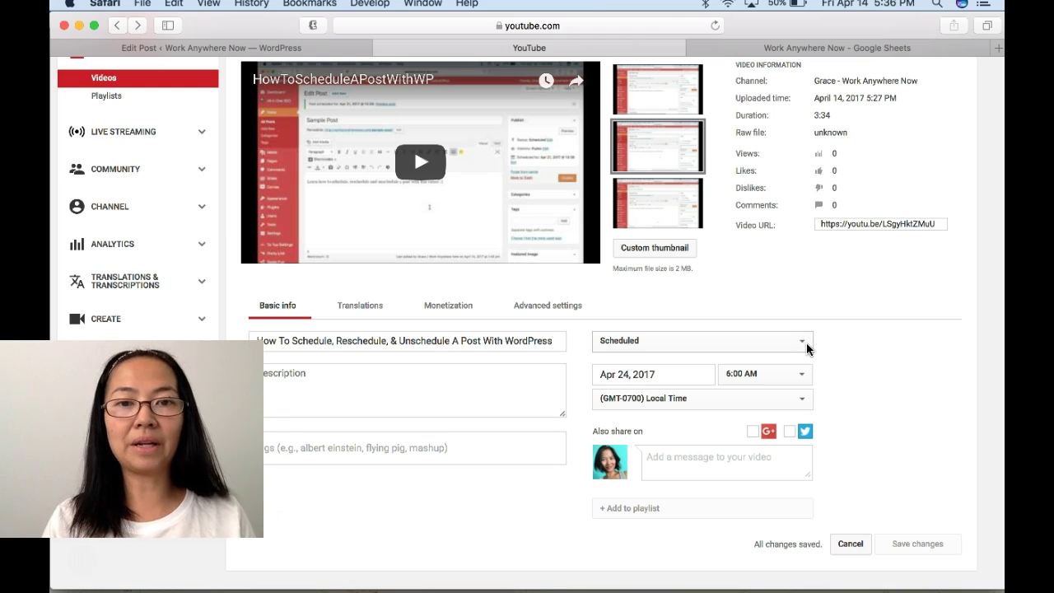
Step: Check the scheduled video's privacy choices and its watch page, and return to the video's edit page
{"action": "scroll", "coordinate": [807, 343], "scroll_direction": "up", "scroll_amount": 2}
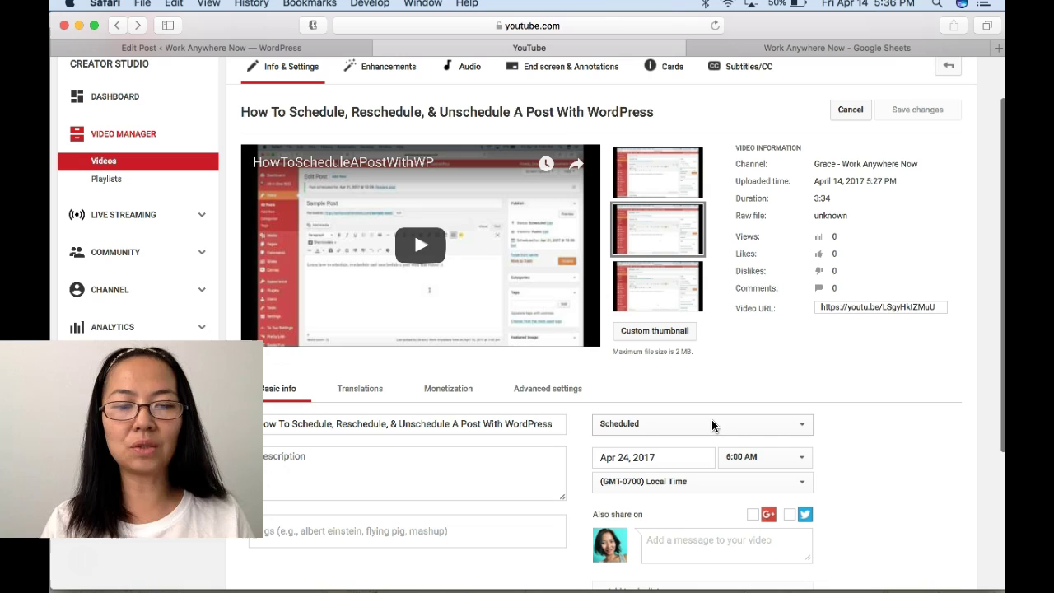
{"action": "left_click", "coordinate": [689, 423]}
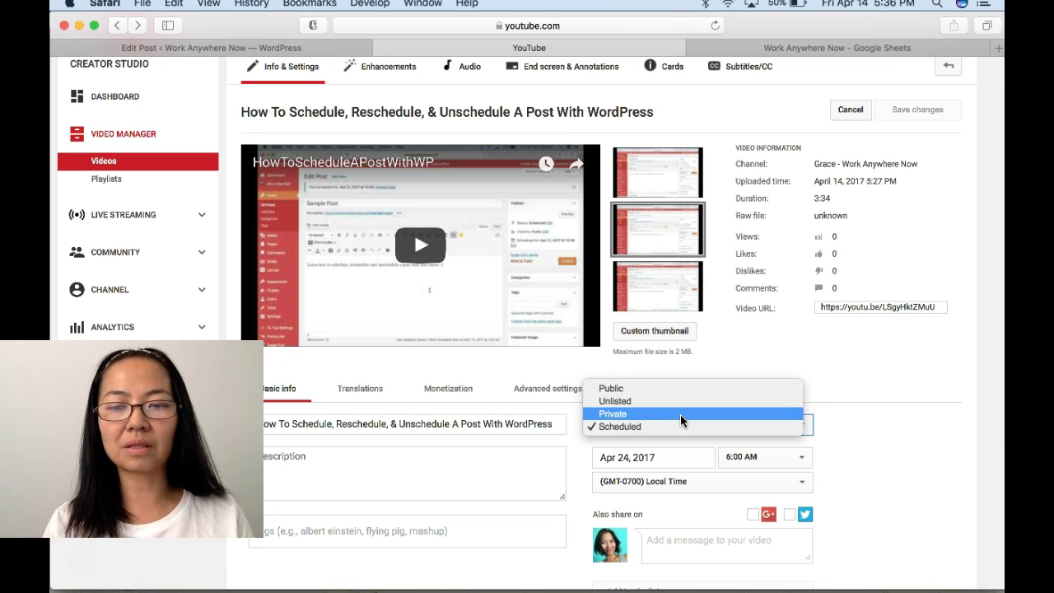
{"action": "left_click", "coordinate": [843, 368]}
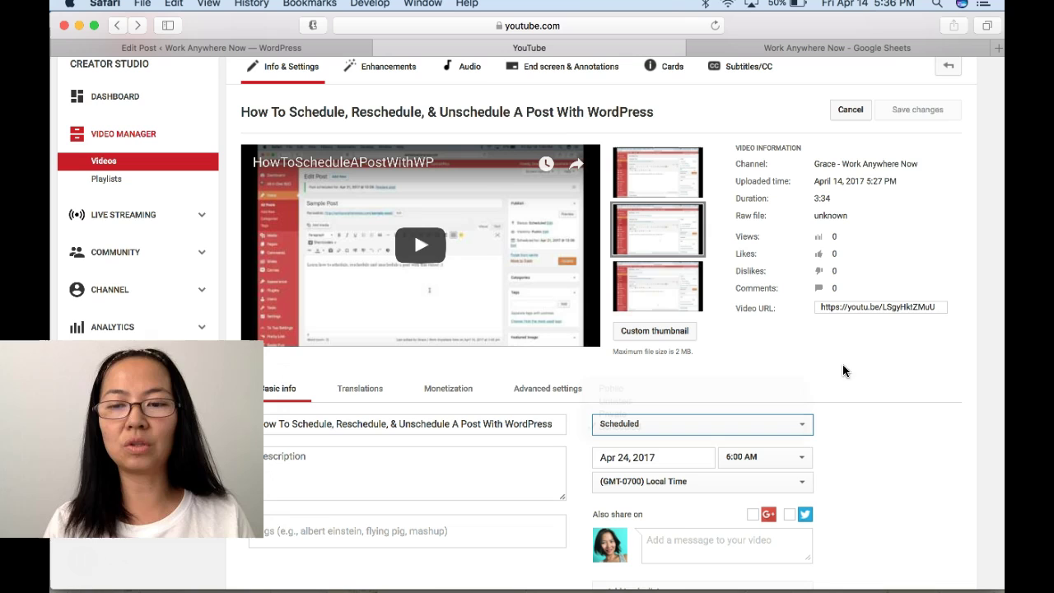
{"action": "left_click", "coordinate": [483, 112]}
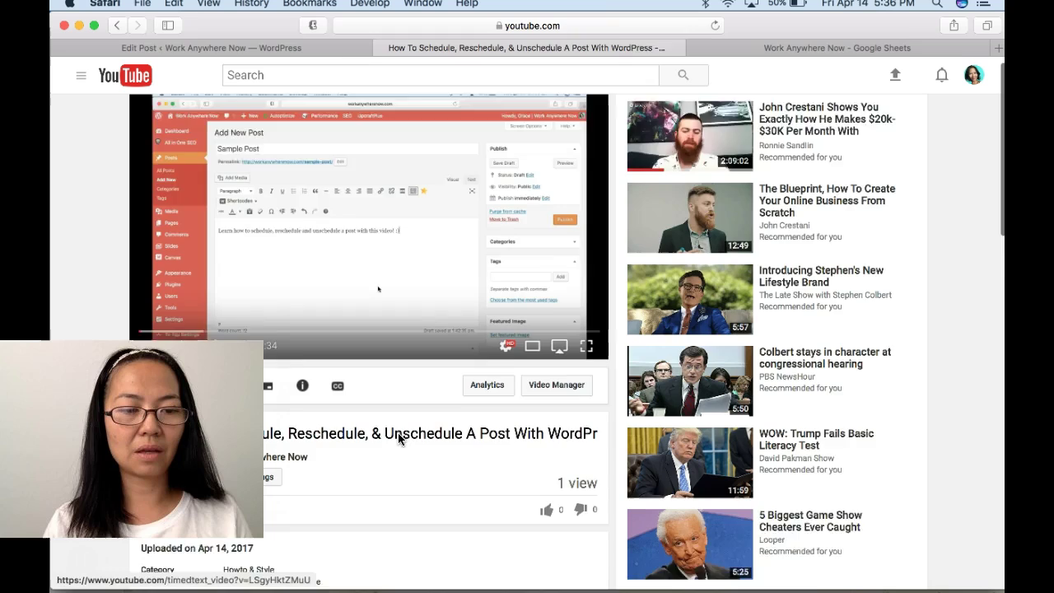
{"action": "scroll", "coordinate": [398, 437], "scroll_direction": "down", "scroll_amount": 5}
{"action": "scroll", "coordinate": [398, 437], "scroll_direction": "down", "scroll_amount": 1}
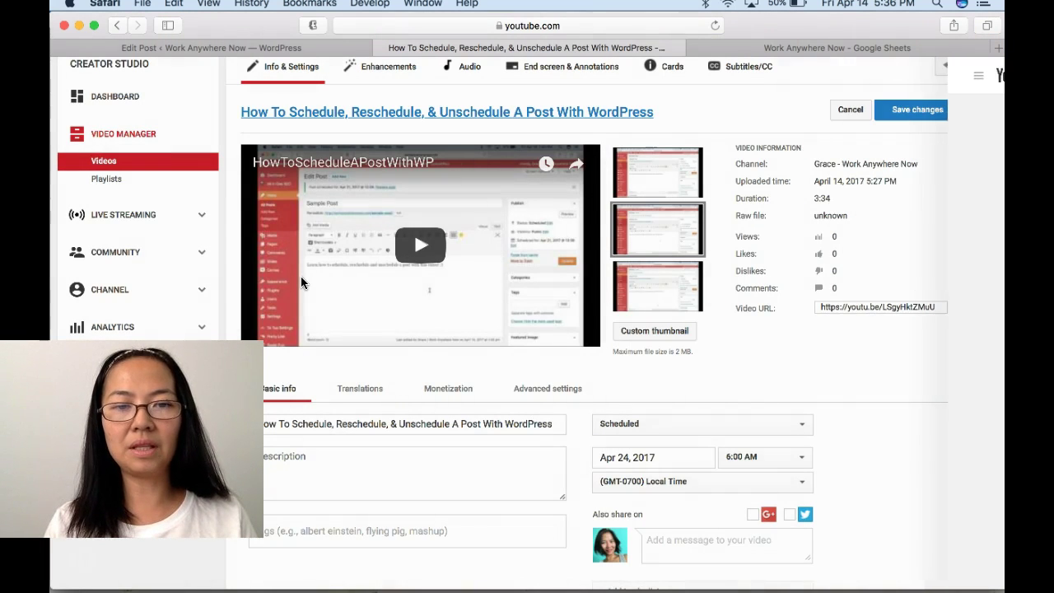
Step: Change the video's privacy setting to Unlisted and save the changes
{"action": "scroll", "coordinate": [865, 436], "scroll_direction": "down", "scroll_amount": 2}
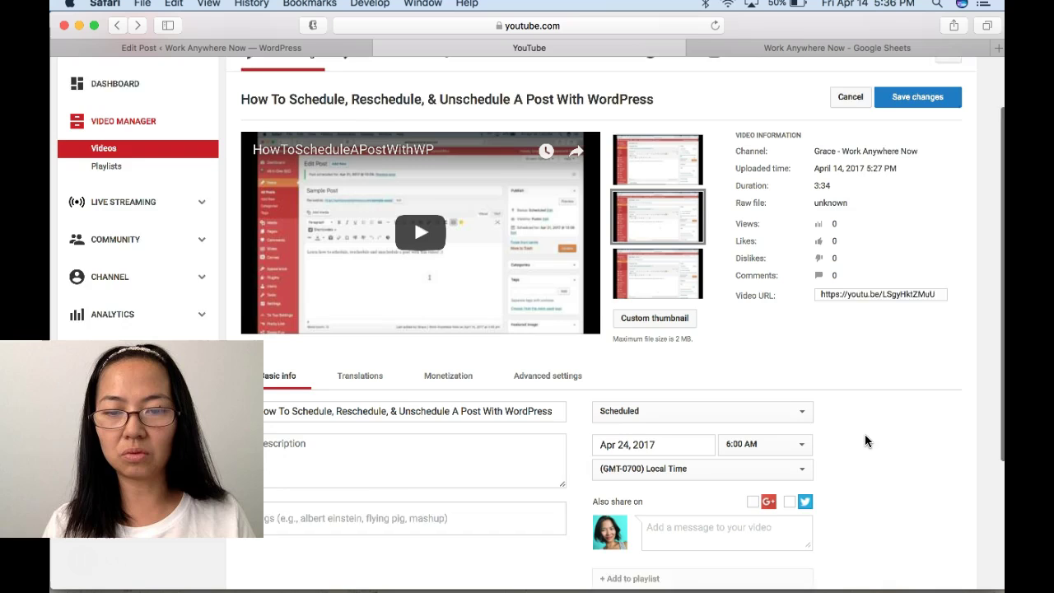
{"action": "left_click", "coordinate": [800, 377]}
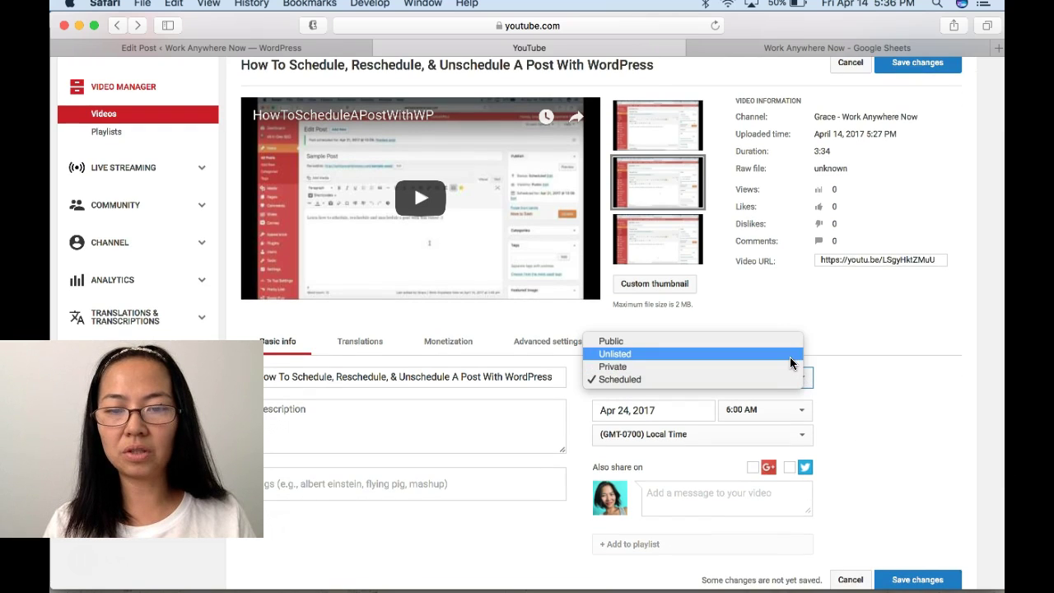
{"action": "left_click", "coordinate": [790, 356]}
{"action": "scroll", "coordinate": [915, 470], "scroll_direction": "down", "scroll_amount": 2}
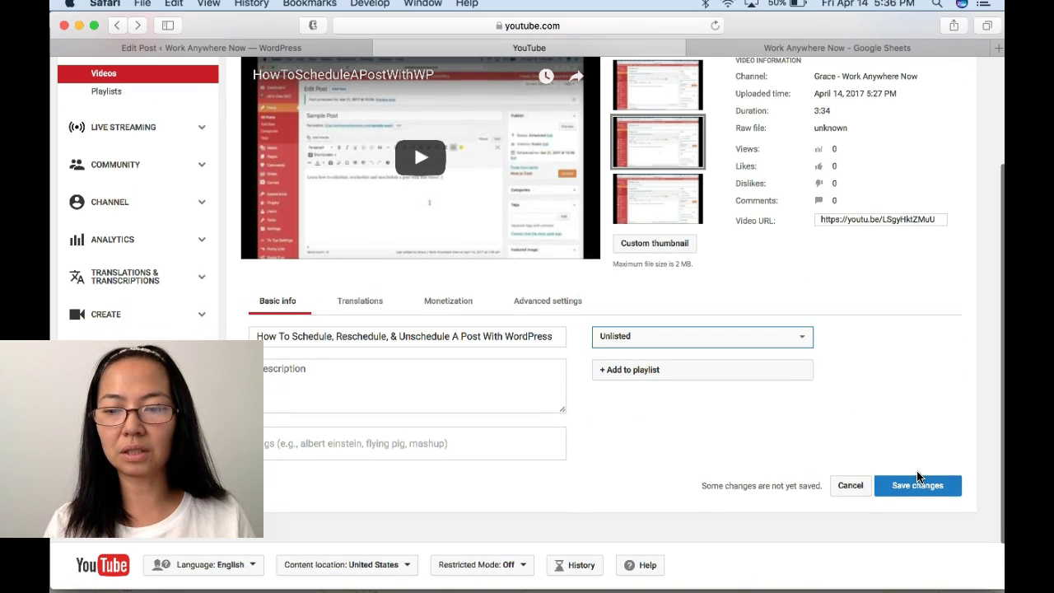
{"action": "left_click", "coordinate": [919, 485]}
Step: Open the video's watch page from its title and display the sharing options
{"action": "scroll", "coordinate": [885, 414], "scroll_direction": "up", "scroll_amount": 2}
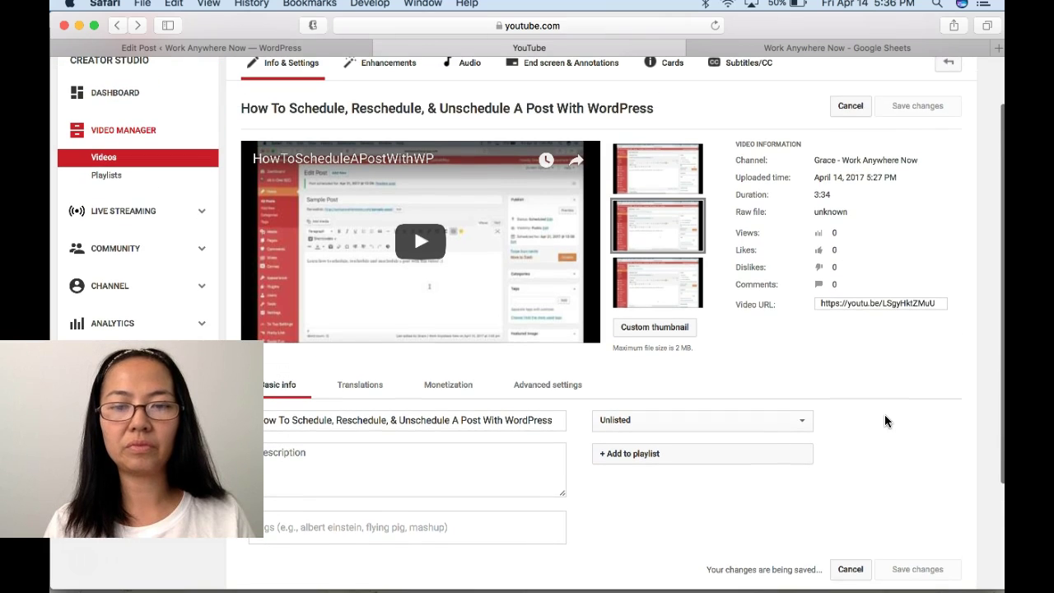
{"action": "left_click", "coordinate": [314, 107]}
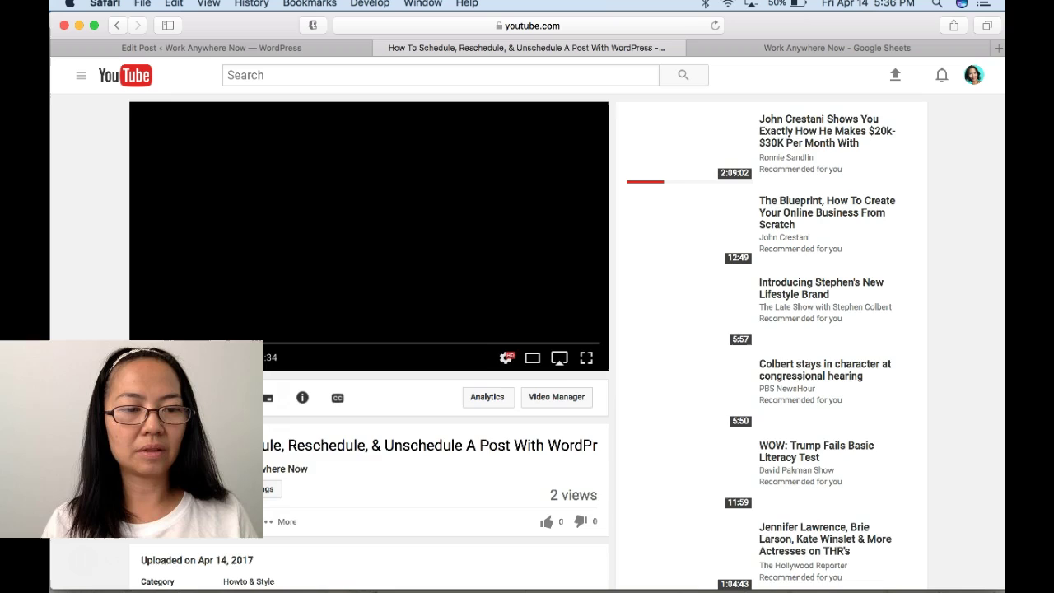
{"action": "scroll", "coordinate": [148, 318], "scroll_direction": "down", "scroll_amount": 1}
{"action": "scroll", "coordinate": [148, 318], "scroll_direction": "down", "scroll_amount": 5}
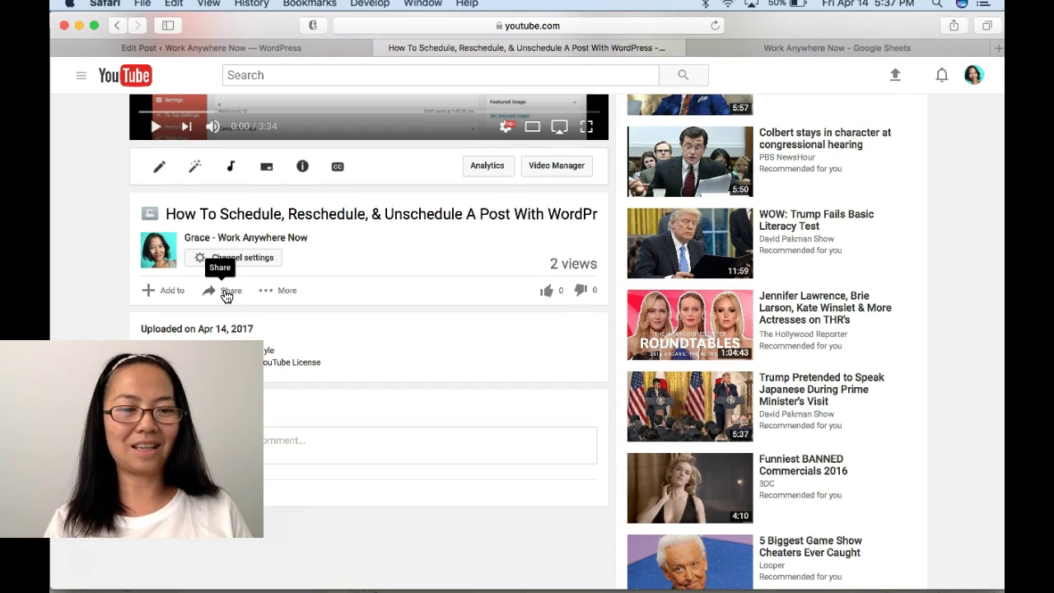
{"action": "left_click", "coordinate": [227, 293]}
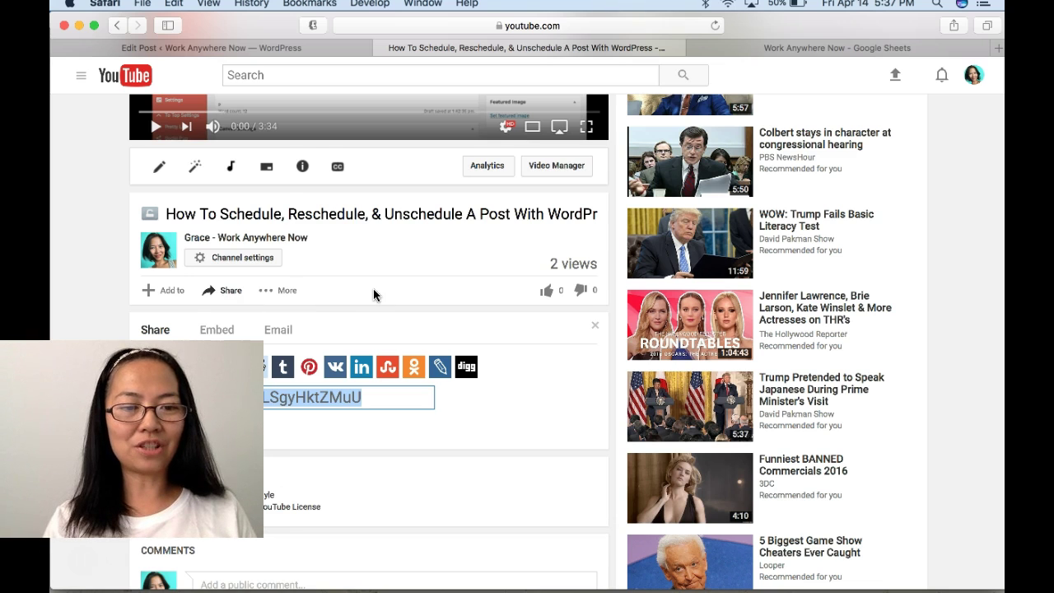
Step: Compare the video's share link with its embed code and copy the embed code
{"action": "scroll", "coordinate": [372, 294], "scroll_direction": "down", "scroll_amount": 3}
{"action": "left_click", "coordinate": [224, 232]}
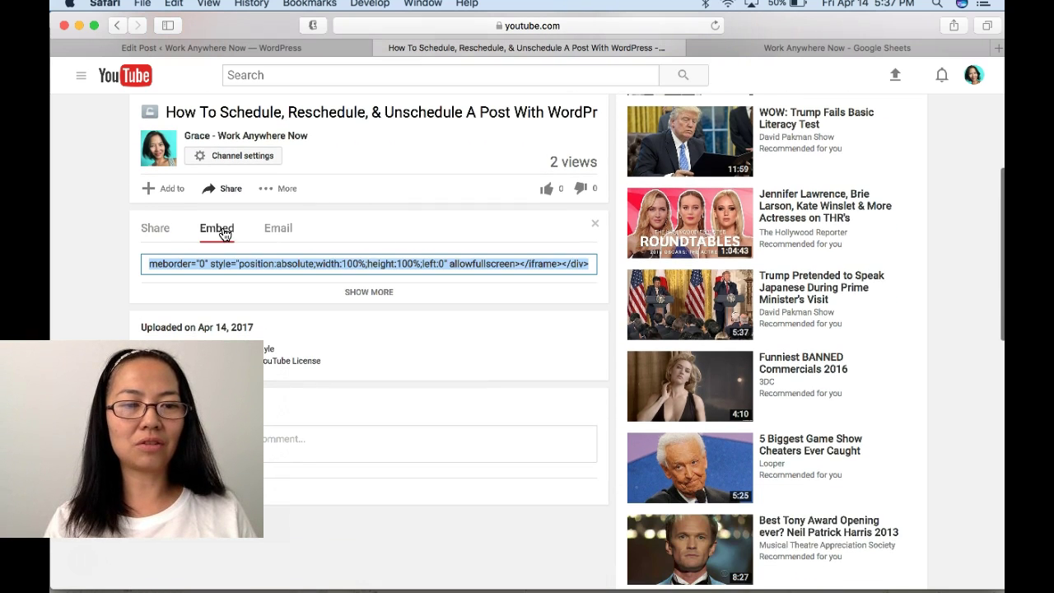
{"action": "left_click", "coordinate": [157, 231]}
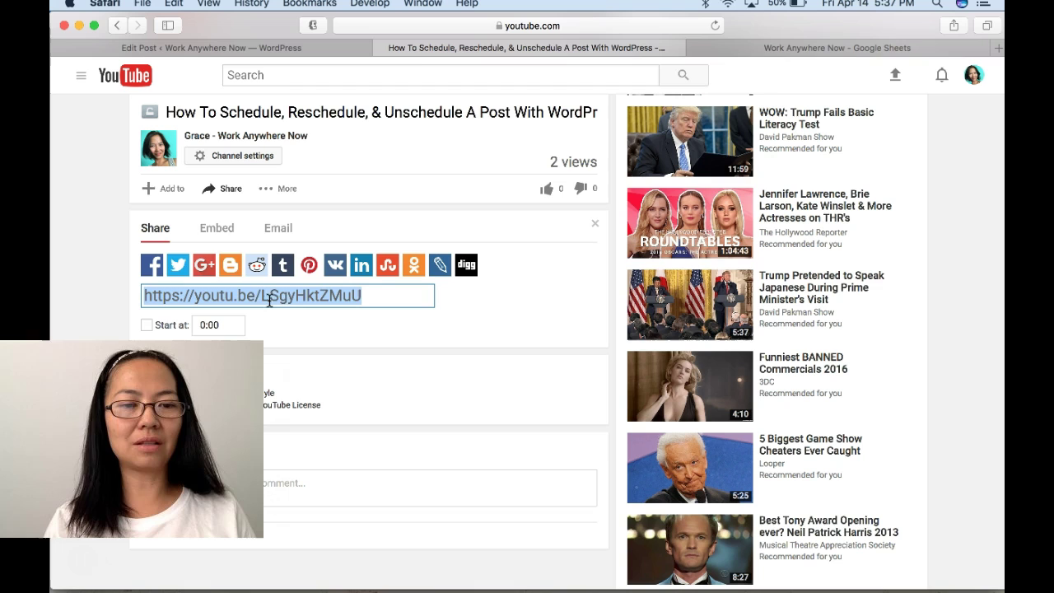
{"action": "left_click", "coordinate": [216, 228]}
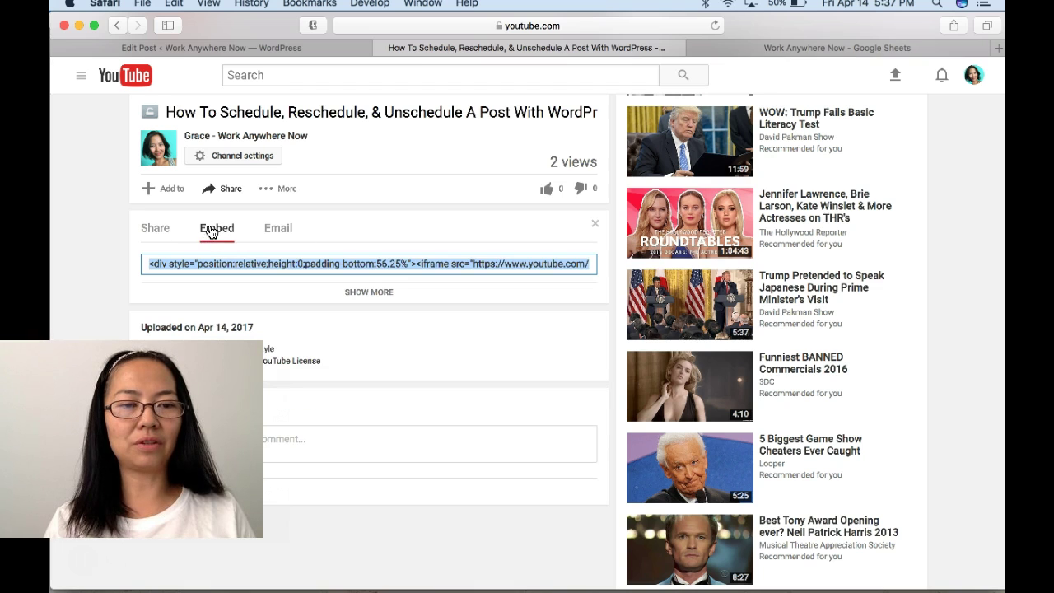
{"action": "right_click", "coordinate": [290, 262]}
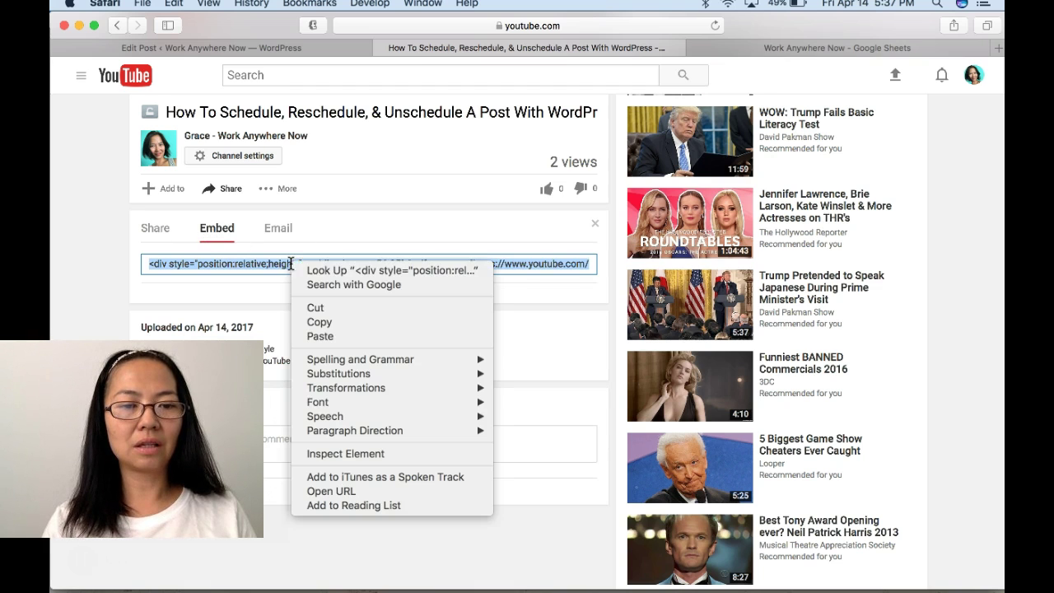
{"action": "left_click", "coordinate": [318, 325]}
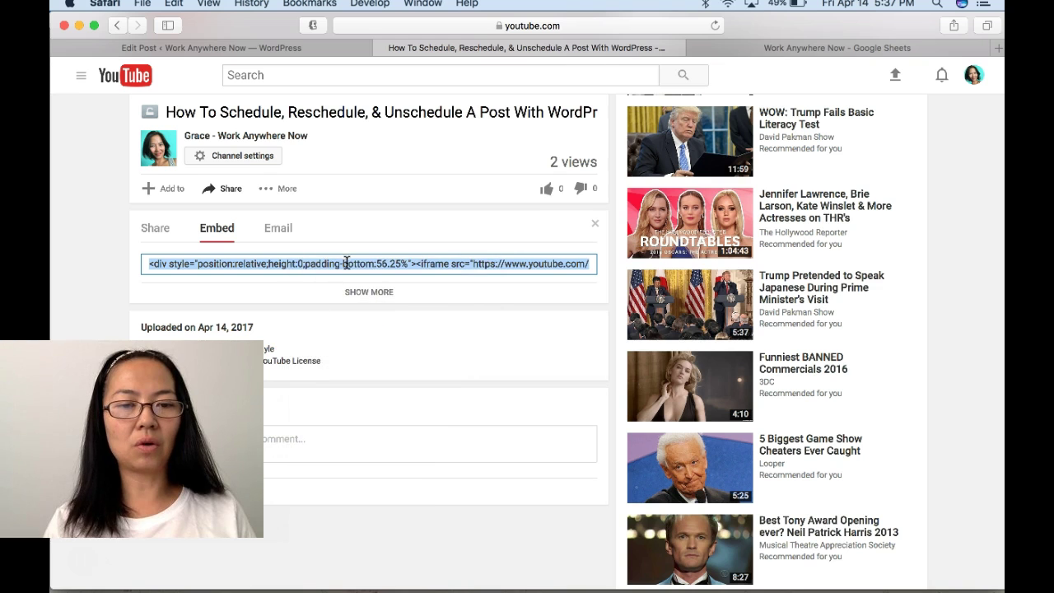
Step: Expand the embed options, review the preview and player settings, and copy the embed code again
{"action": "scroll", "coordinate": [347, 262], "scroll_direction": "down", "scroll_amount": 2}
{"action": "left_click", "coordinate": [366, 228]}
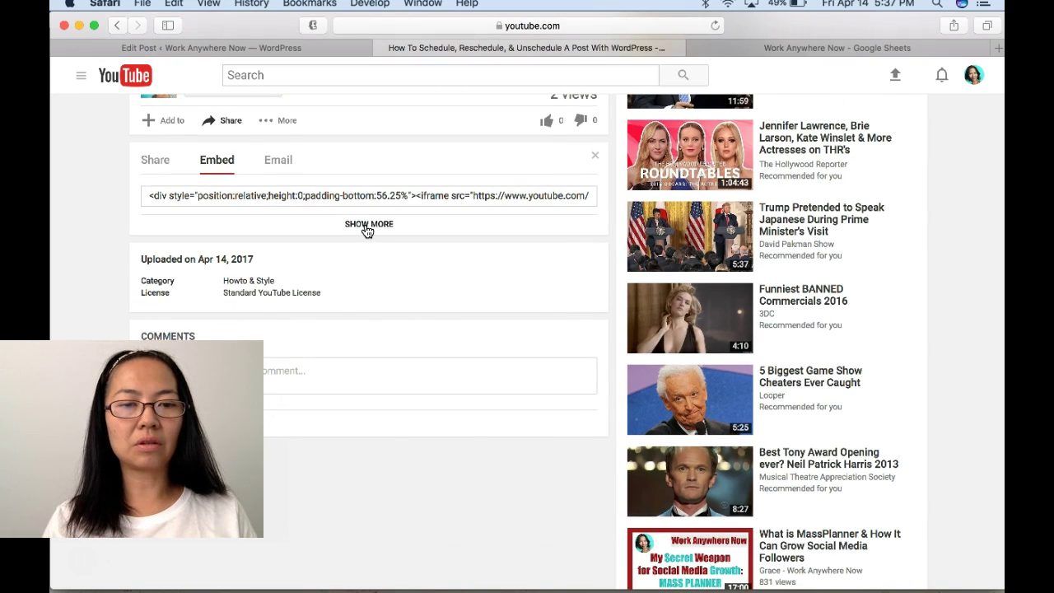
{"action": "scroll", "coordinate": [389, 276], "scroll_direction": "down", "scroll_amount": 8}
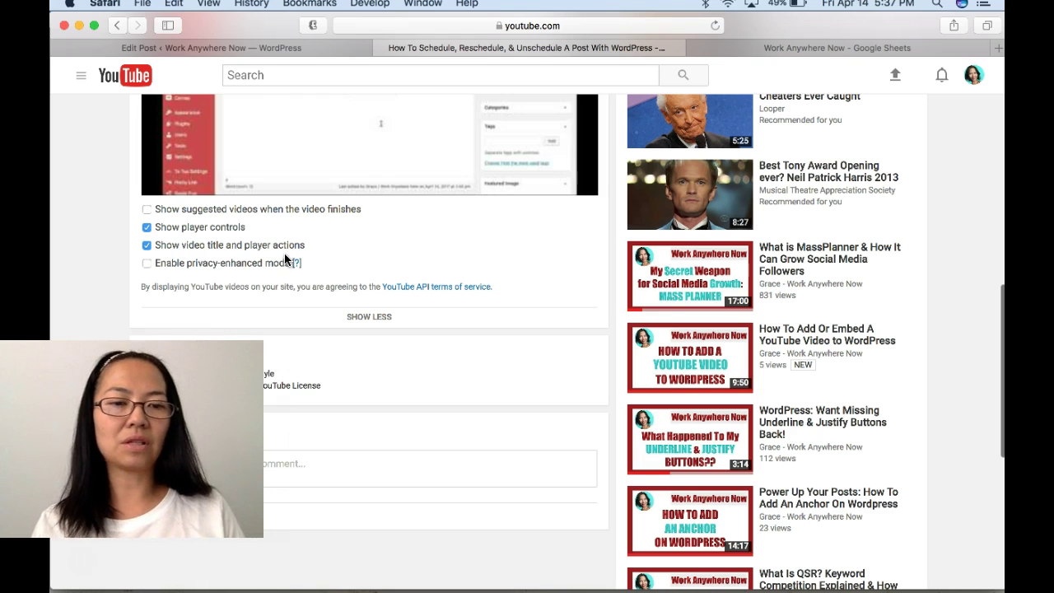
{"action": "scroll", "coordinate": [315, 256], "scroll_direction": "up", "scroll_amount": 1}
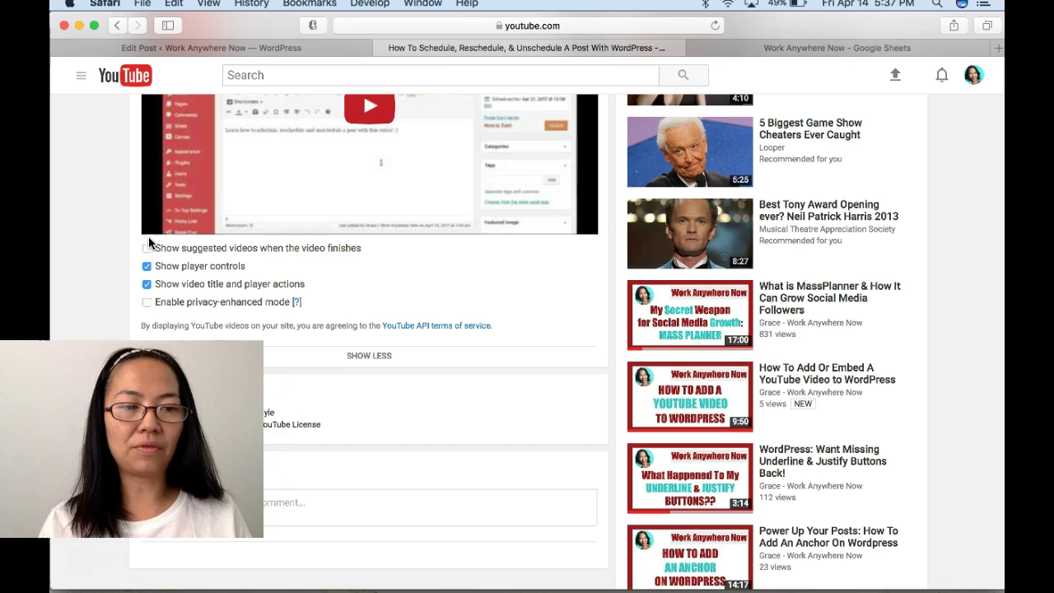
{"action": "scroll", "coordinate": [373, 284], "scroll_direction": "up", "scroll_amount": 6}
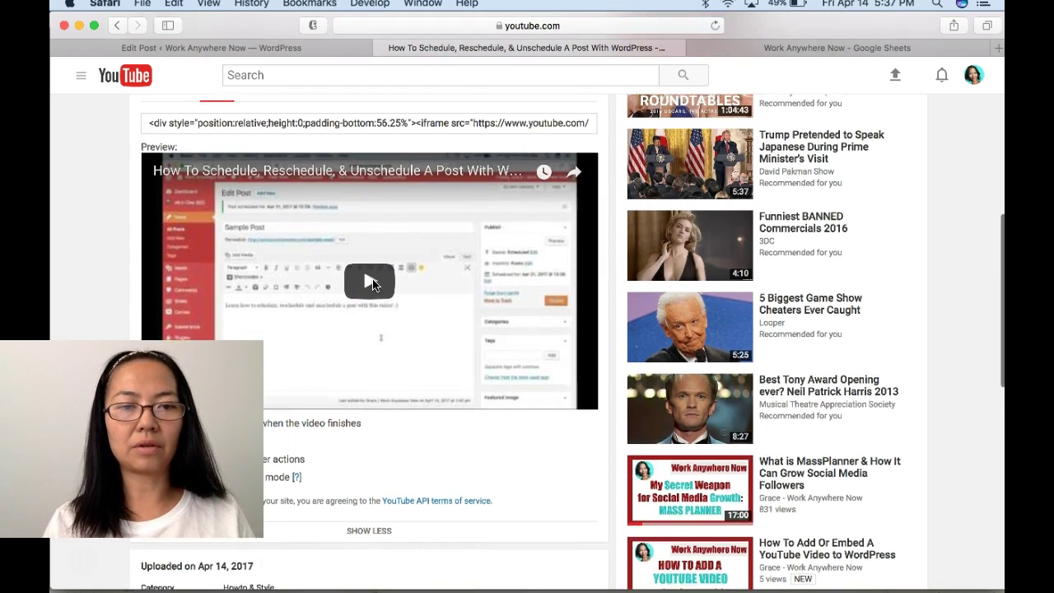
{"action": "scroll", "coordinate": [373, 284], "scroll_direction": "down", "scroll_amount": 2}
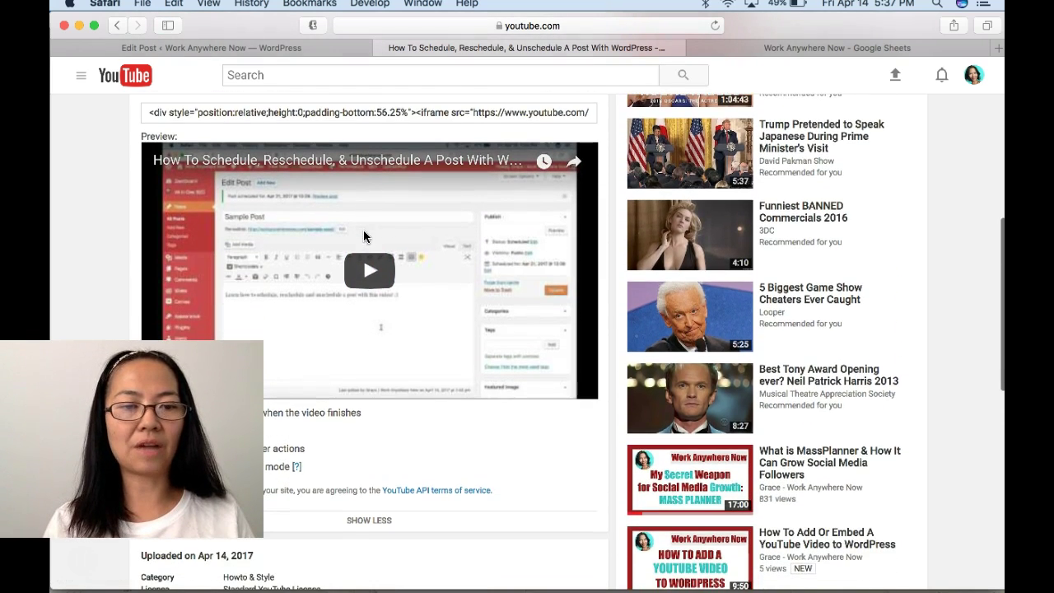
{"action": "scroll", "coordinate": [399, 478], "scroll_direction": "up", "scroll_amount": 1}
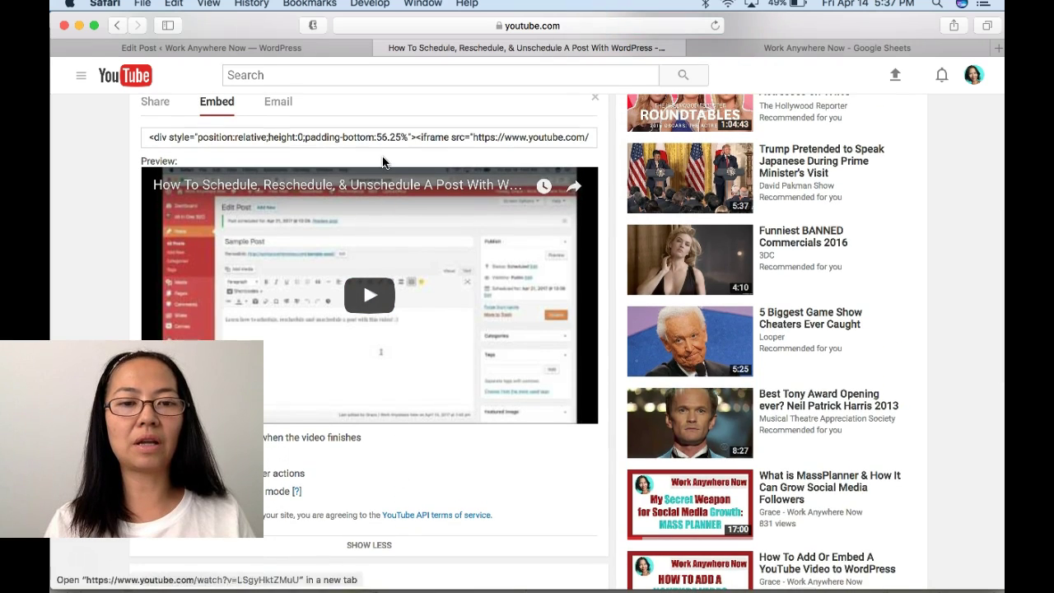
{"action": "left_click", "coordinate": [386, 137]}
{"action": "key", "text": "super+c"}
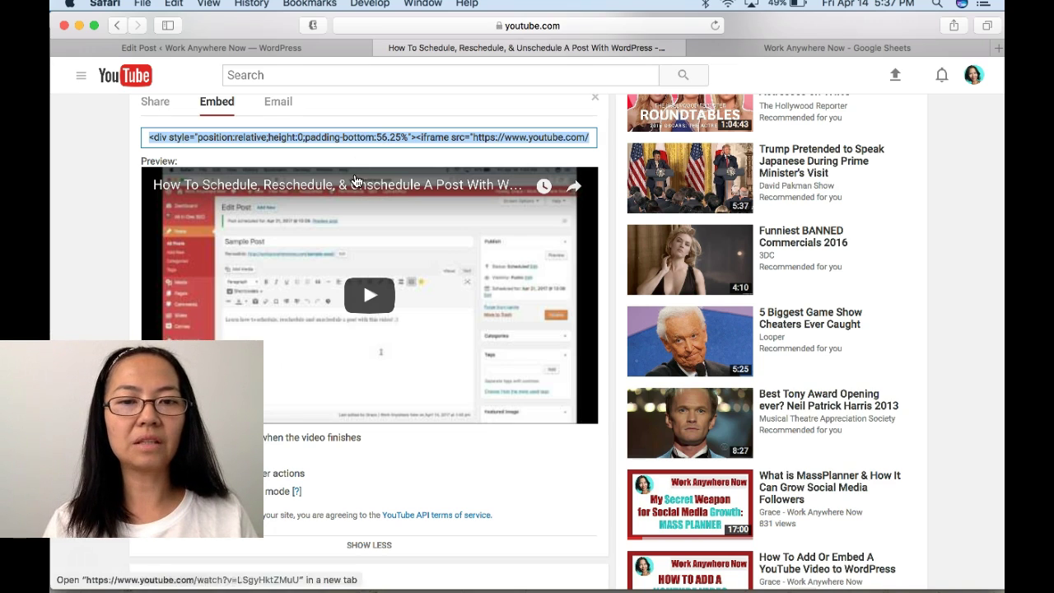
Step: Return to the video's edit page, change its privacy setting to Private, and save the changes
{"action": "scroll", "coordinate": [354, 169], "scroll_direction": "up", "scroll_amount": 4}
{"action": "scroll", "coordinate": [353, 169], "scroll_direction": "up", "scroll_amount": 7}
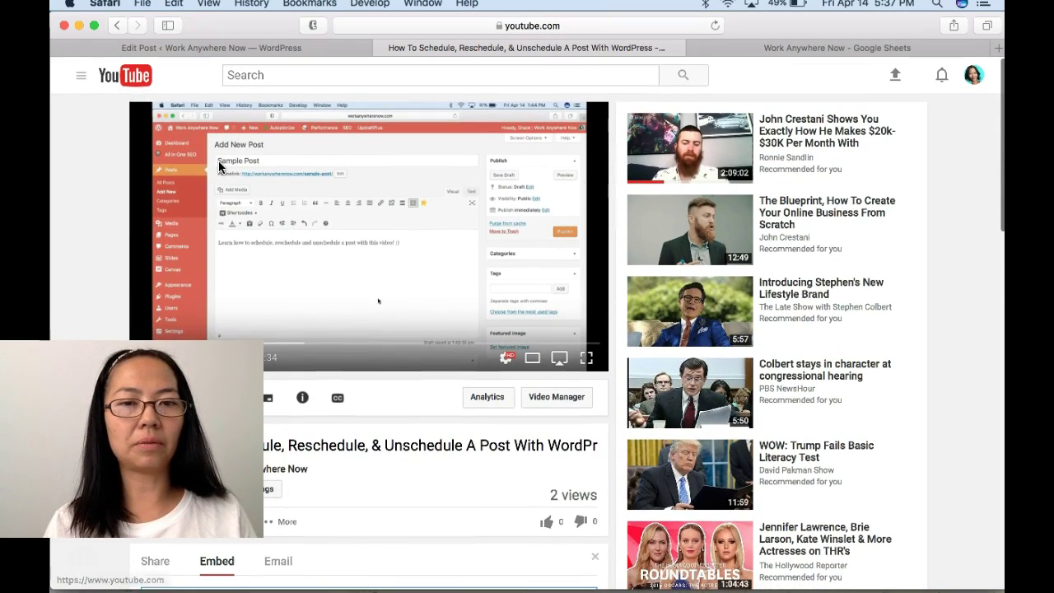
{"action": "scroll", "coordinate": [219, 161], "scroll_direction": "left", "scroll_amount": 5}
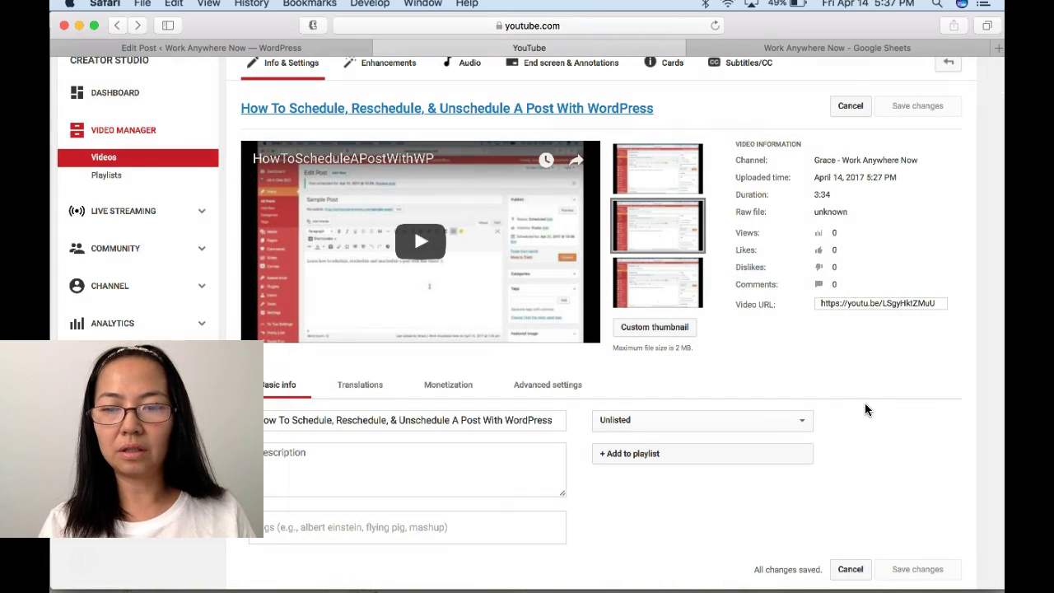
{"action": "right_click", "coordinate": [865, 443]}
{"action": "left_click", "coordinate": [863, 425]}
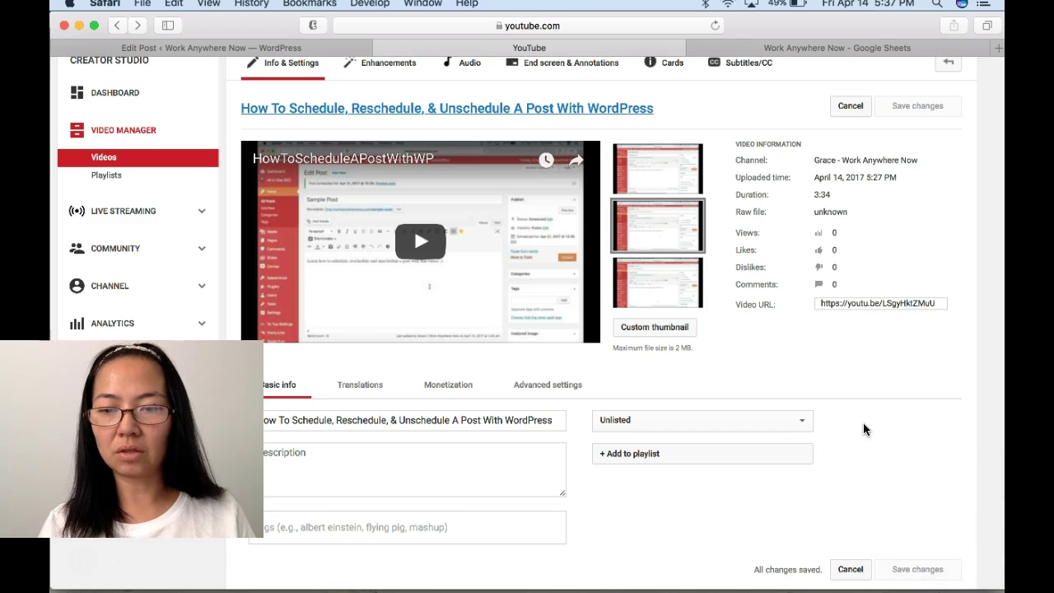
{"action": "scroll", "coordinate": [864, 424], "scroll_direction": "down", "scroll_amount": 4}
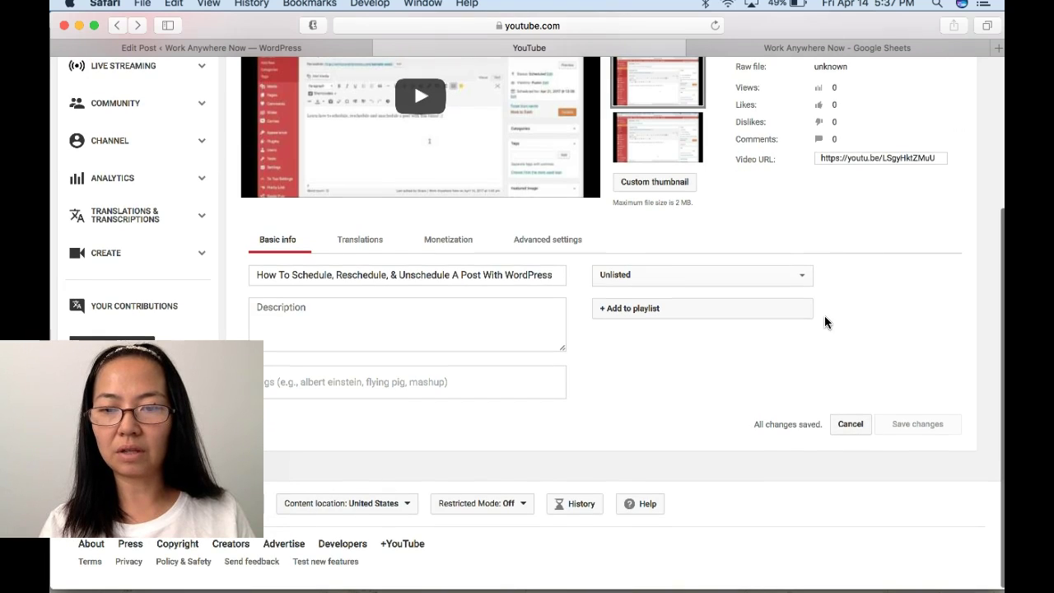
{"action": "left_click", "coordinate": [791, 274]}
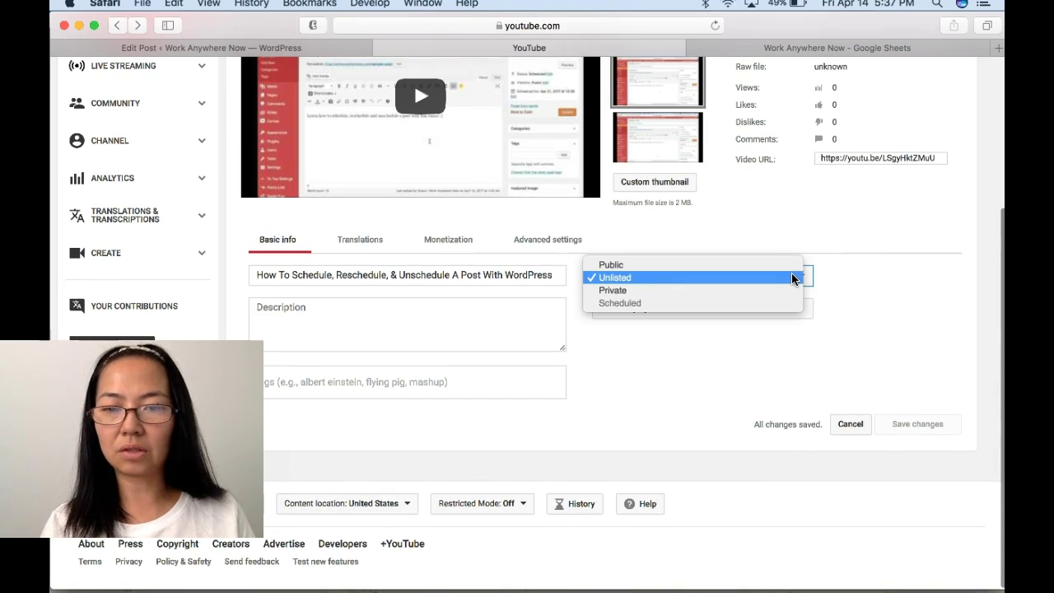
{"action": "left_click", "coordinate": [617, 290]}
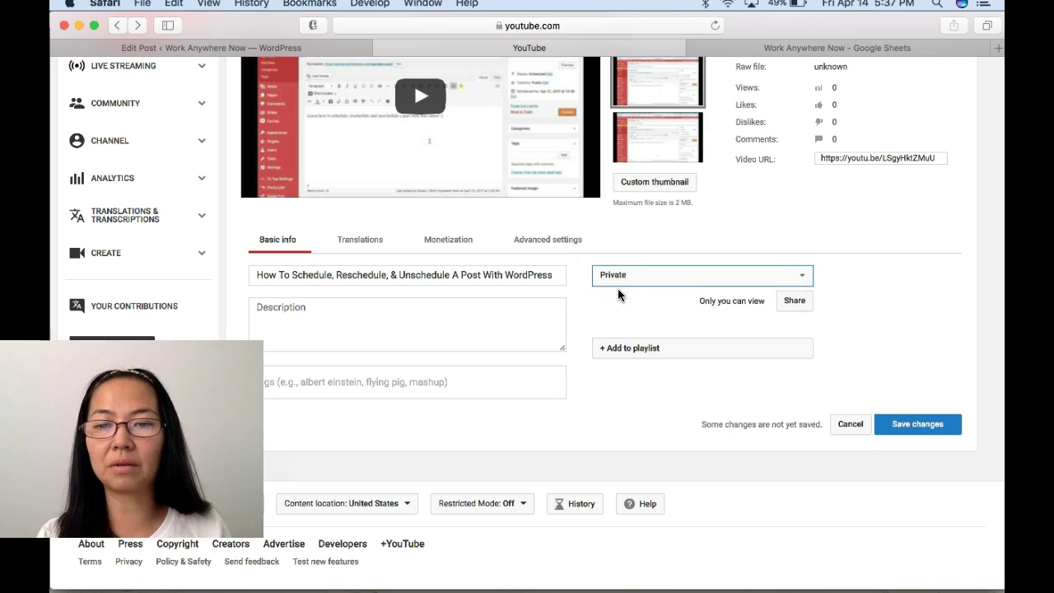
{"action": "left_click", "coordinate": [943, 422]}
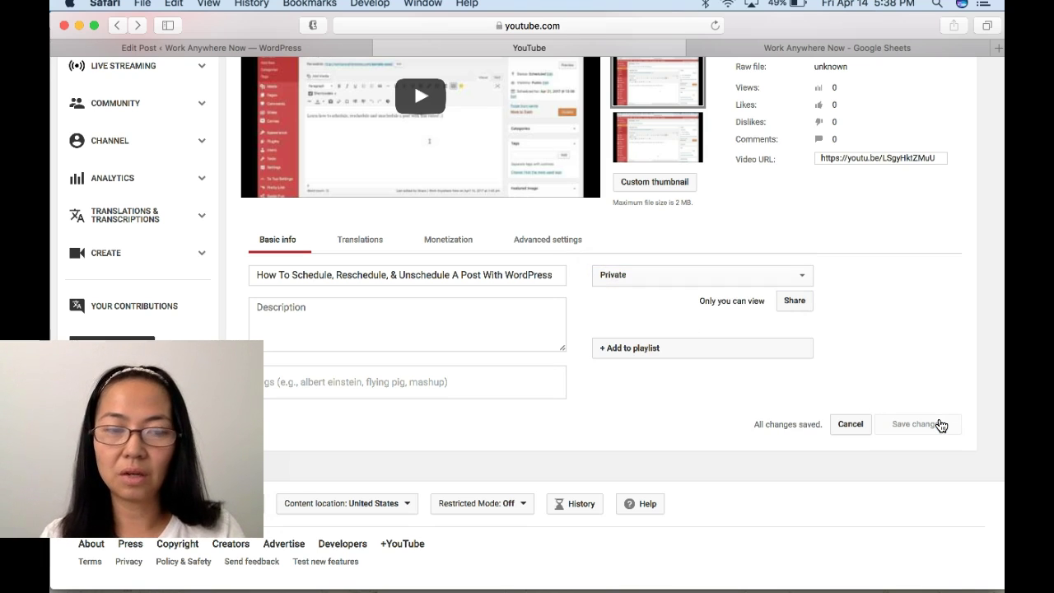
Step: Set the video's privacy to Scheduled for Apr 24, 2017 at 6:00 AM local time and confirm the scheduled publication
{"action": "left_click", "coordinate": [802, 277]}
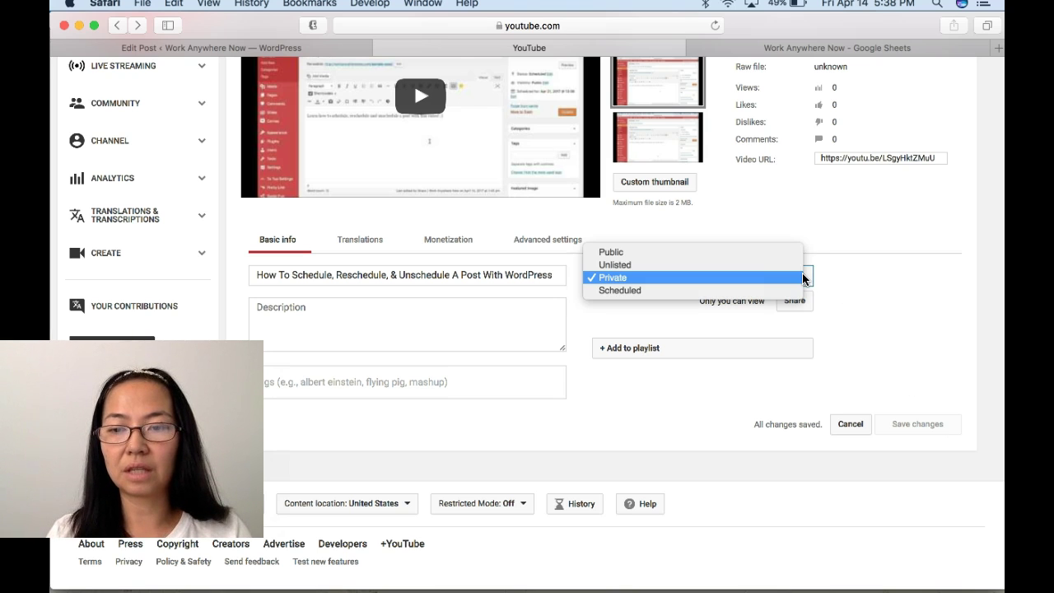
{"action": "left_click", "coordinate": [705, 290]}
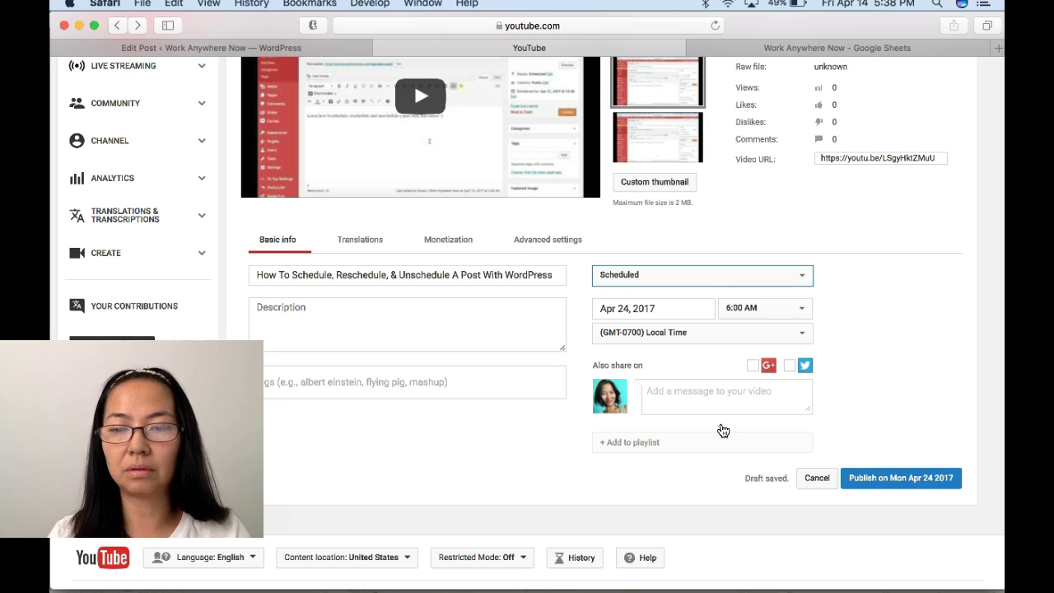
{"action": "left_click", "coordinate": [929, 488]}
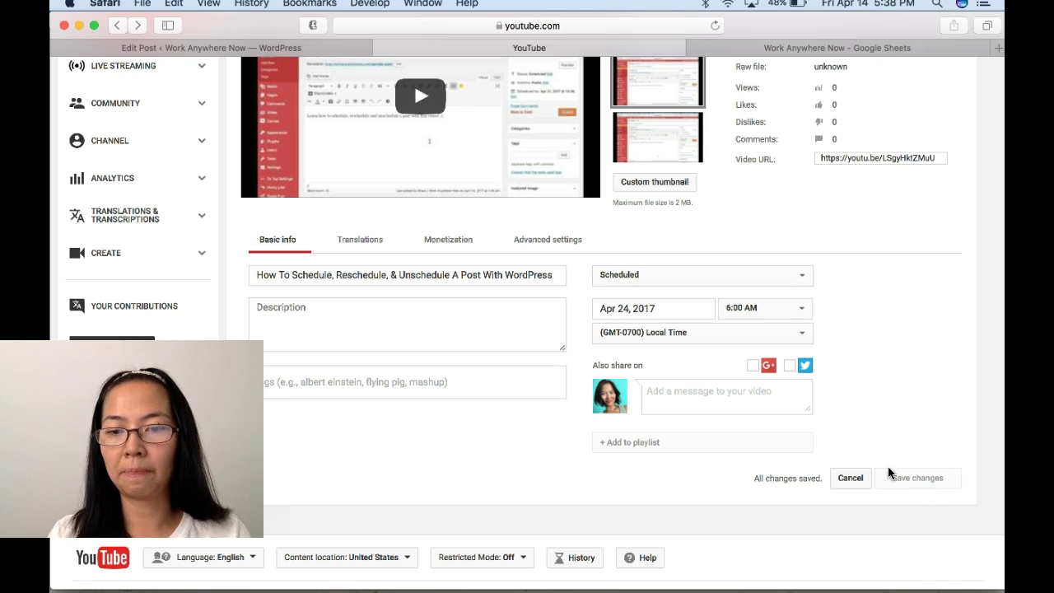
Step: Enable sharing on Google+ and Twitter, clear both sharing options again, and save the changes
{"action": "left_click", "coordinate": [752, 368]}
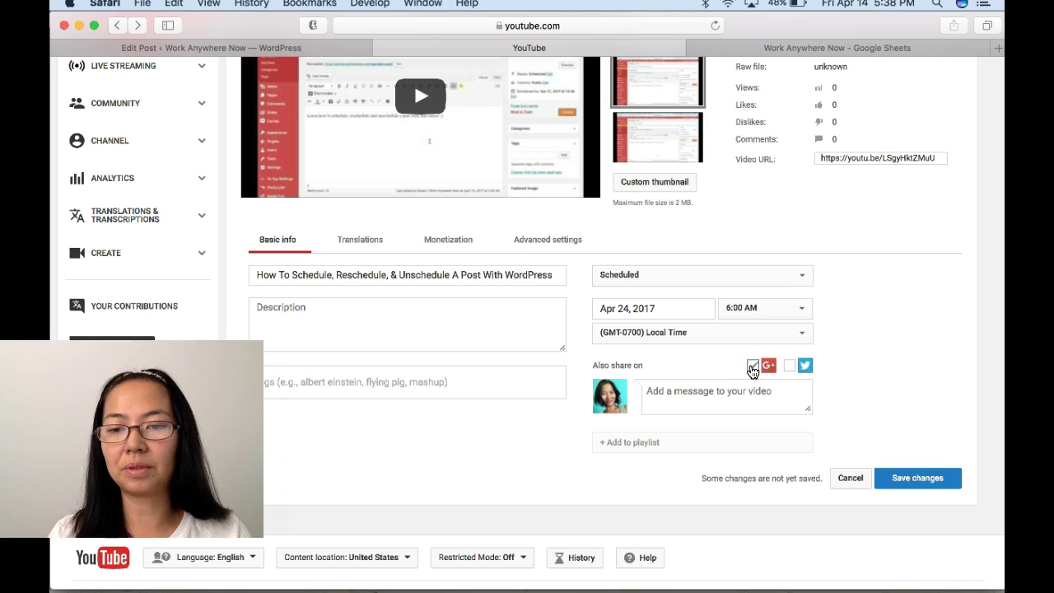
{"action": "left_click", "coordinate": [789, 366]}
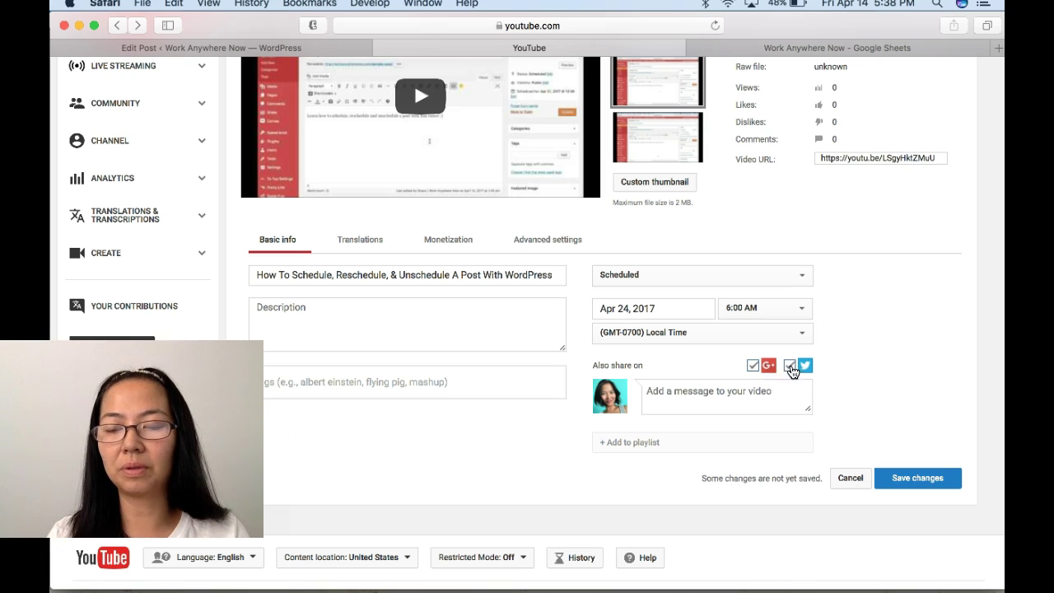
{"action": "left_click", "coordinate": [745, 392]}
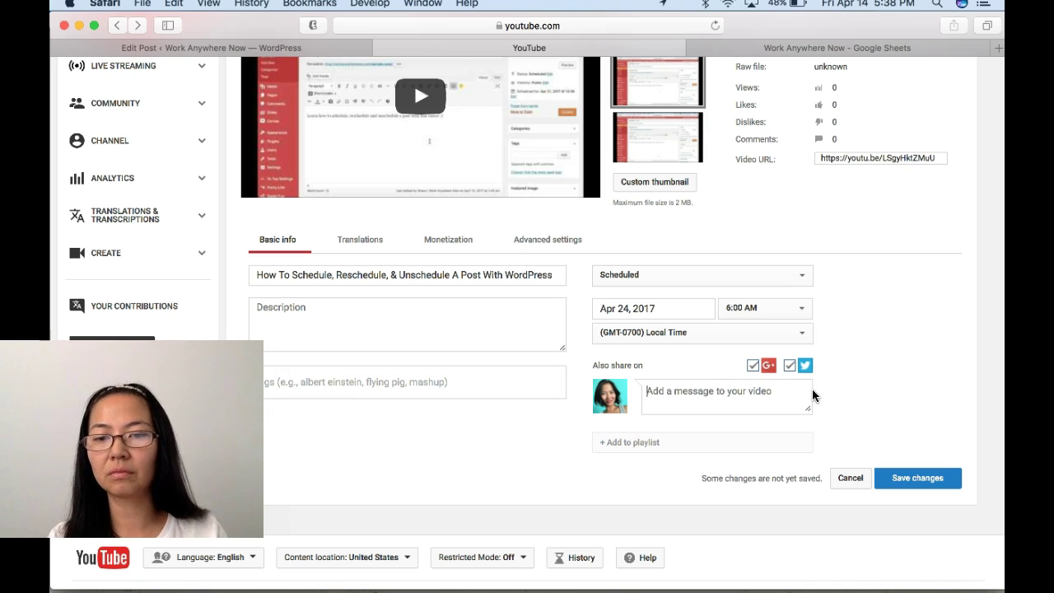
{"action": "left_click", "coordinate": [754, 367]}
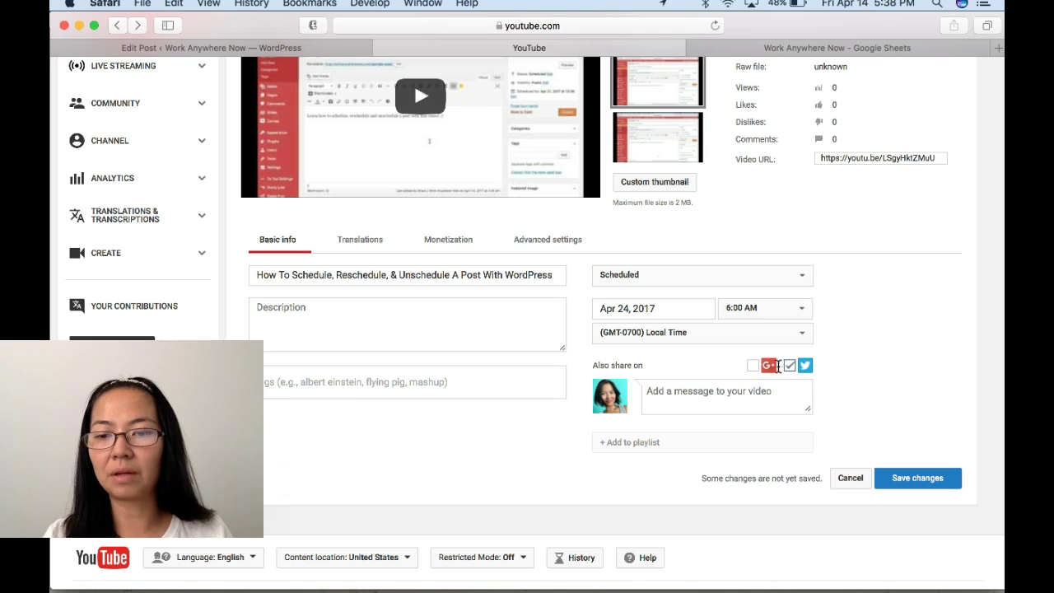
{"action": "left_click", "coordinate": [790, 365]}
{"action": "left_click", "coordinate": [915, 477]}
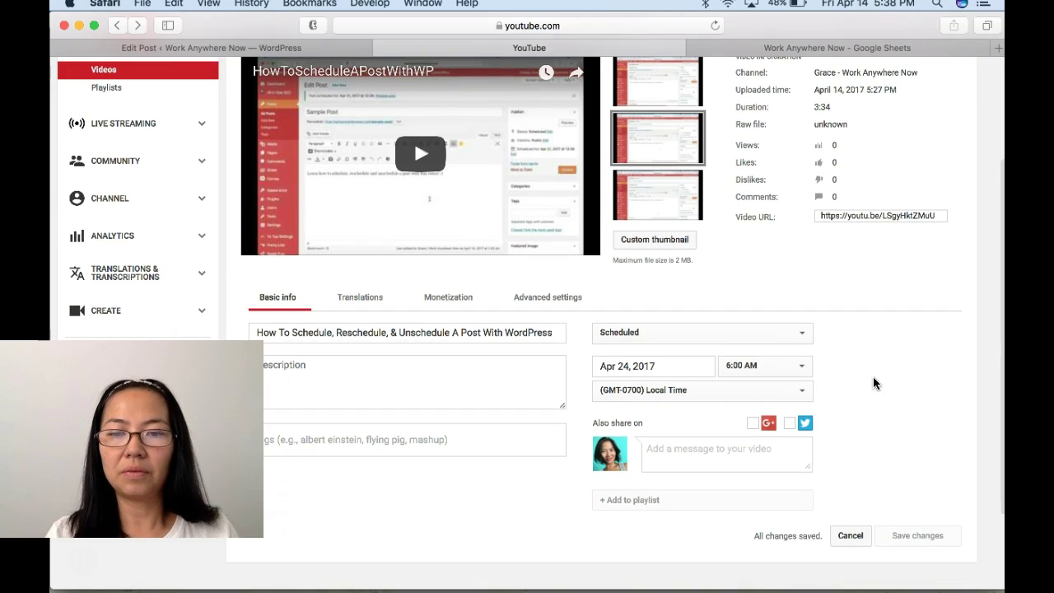
Step: Review the video's available privacy options while keeping Scheduled selected and saved
{"action": "left_click", "coordinate": [796, 333]}
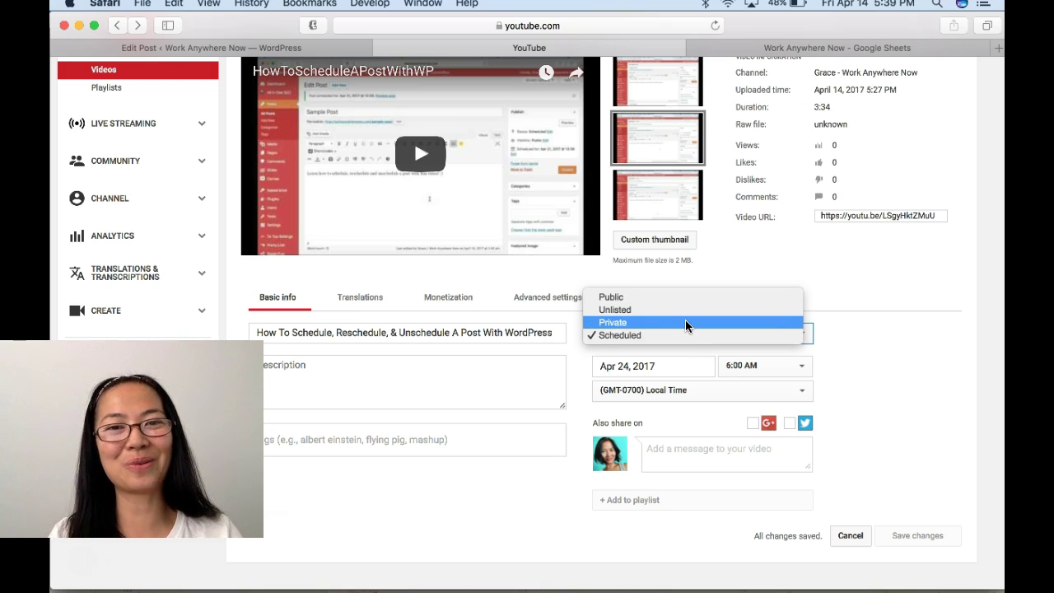
{"action": "left_click", "coordinate": [861, 313]}
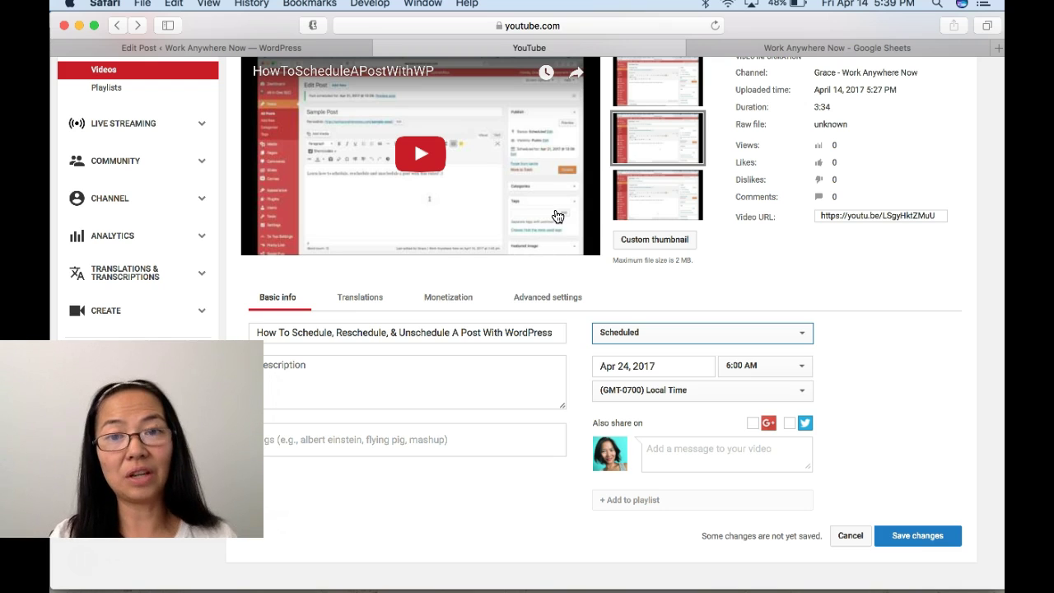
{"action": "left_click", "coordinate": [805, 335]}
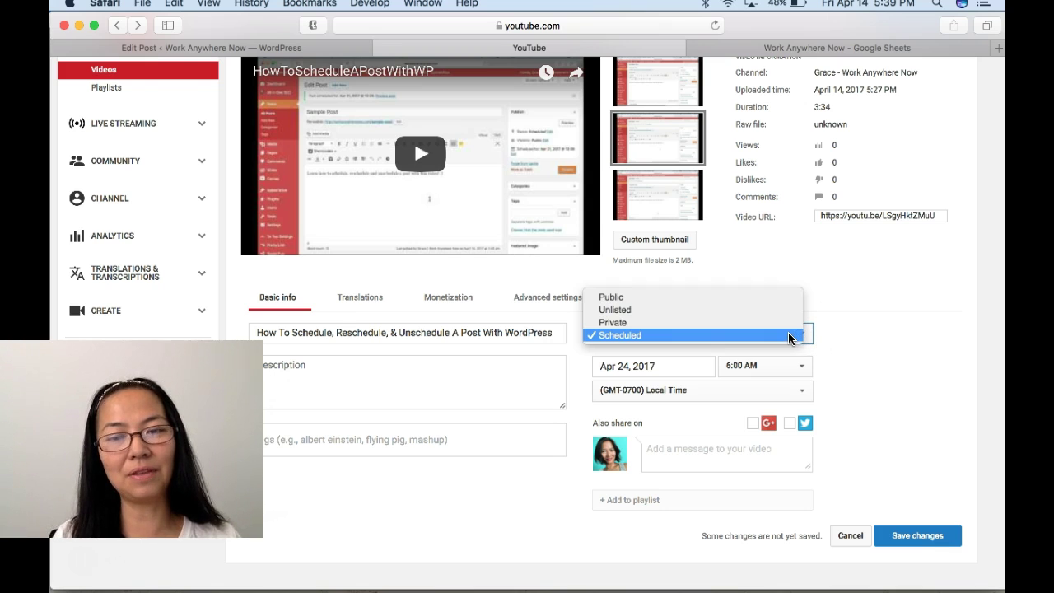
{"action": "left_click", "coordinate": [789, 336]}
{"action": "left_click", "coordinate": [935, 540]}
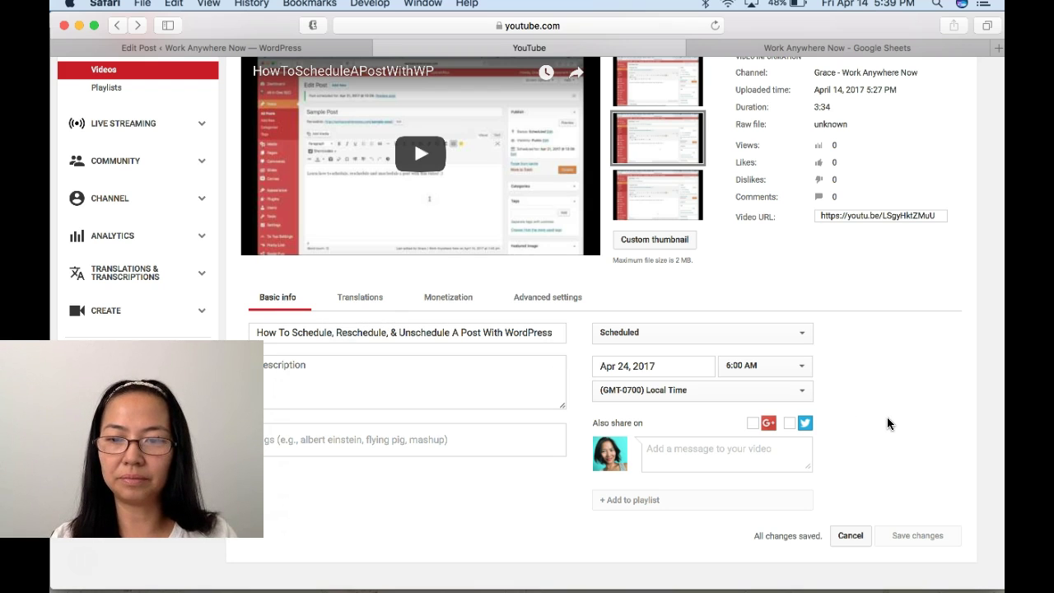
{"action": "scroll", "coordinate": [887, 417], "scroll_direction": "up", "scroll_amount": 2}
{"action": "scroll", "coordinate": [887, 419], "scroll_direction": "down", "scroll_amount": 2}
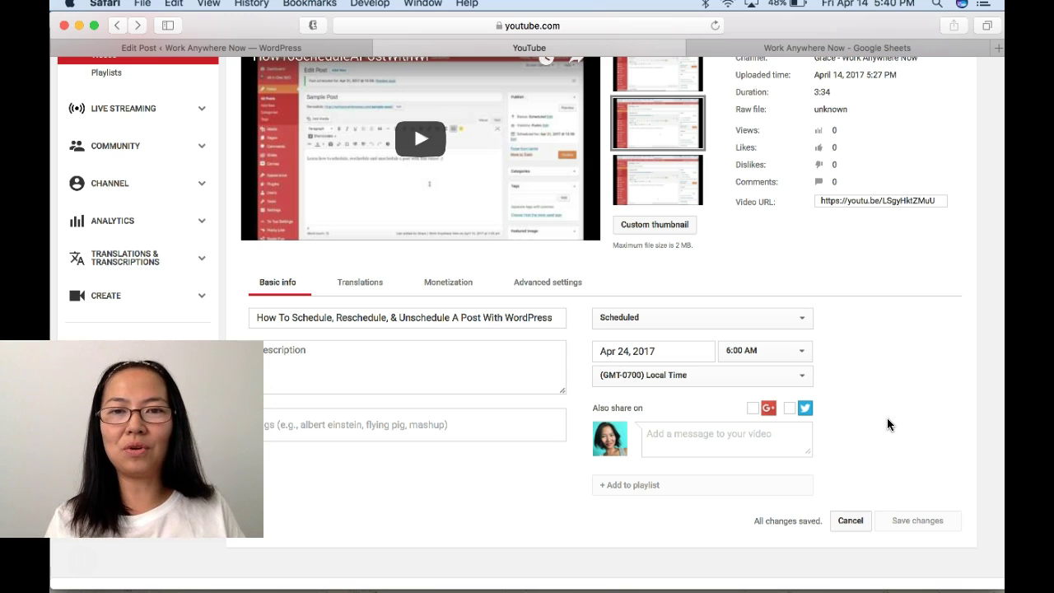
{"action": "left_click", "coordinate": [796, 323]}
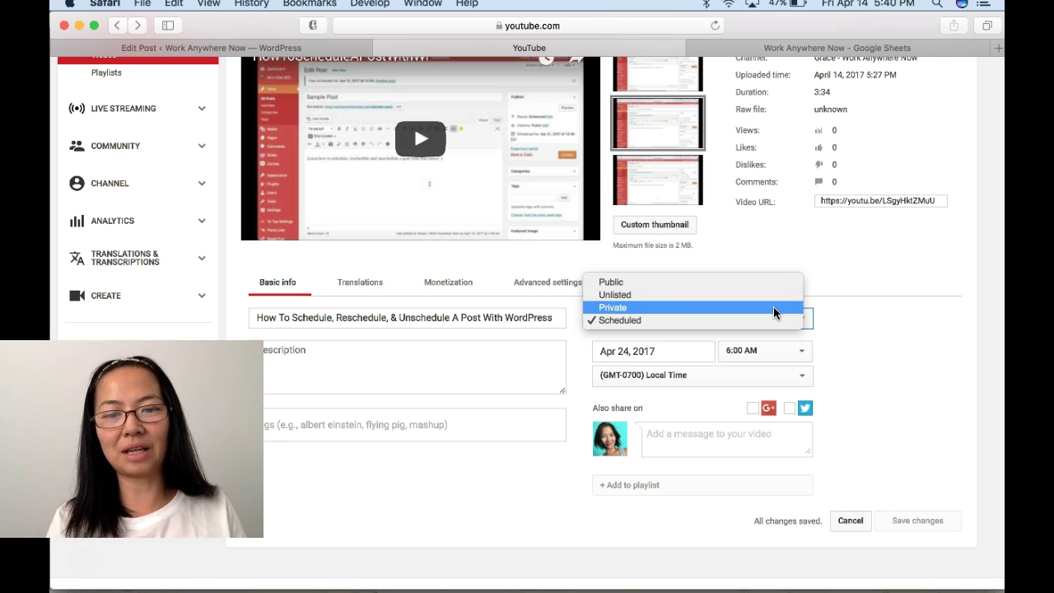
{"action": "left_click", "coordinate": [795, 320]}
{"action": "left_click", "coordinate": [797, 321]}
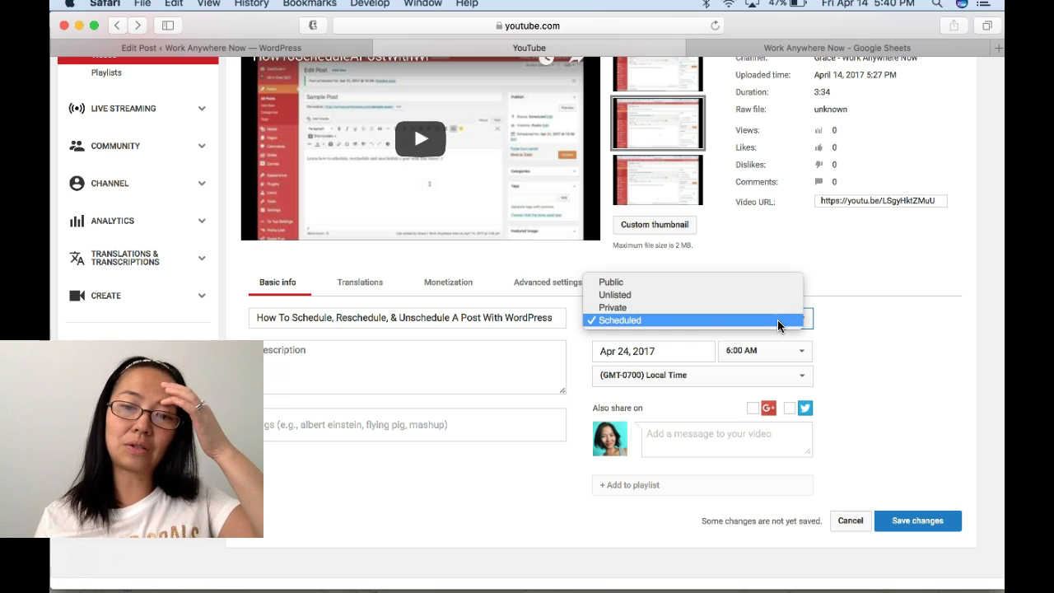
{"action": "left_click", "coordinate": [779, 321]}
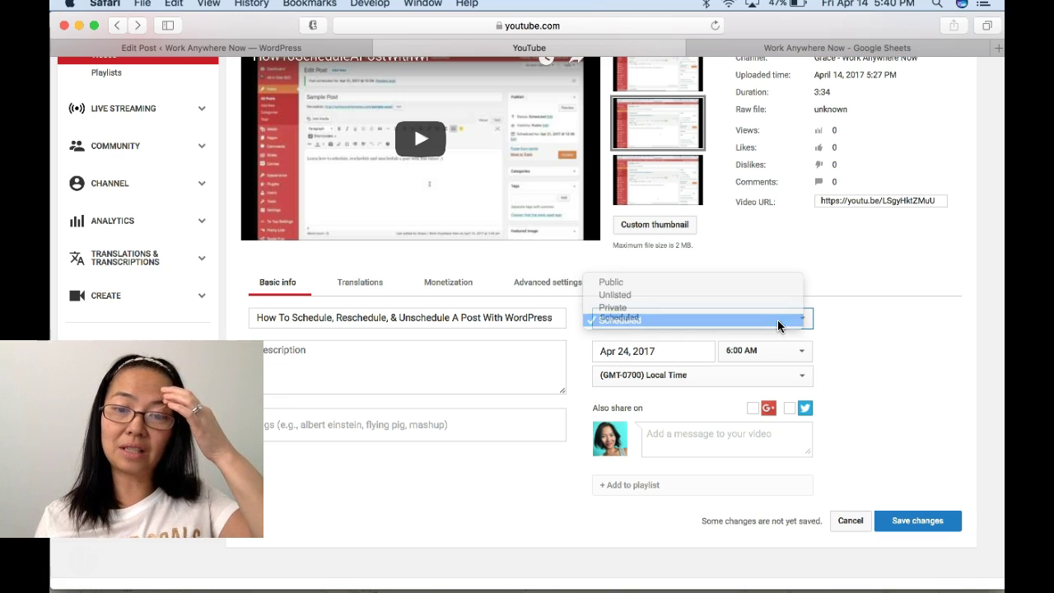
{"action": "left_click", "coordinate": [924, 535]}
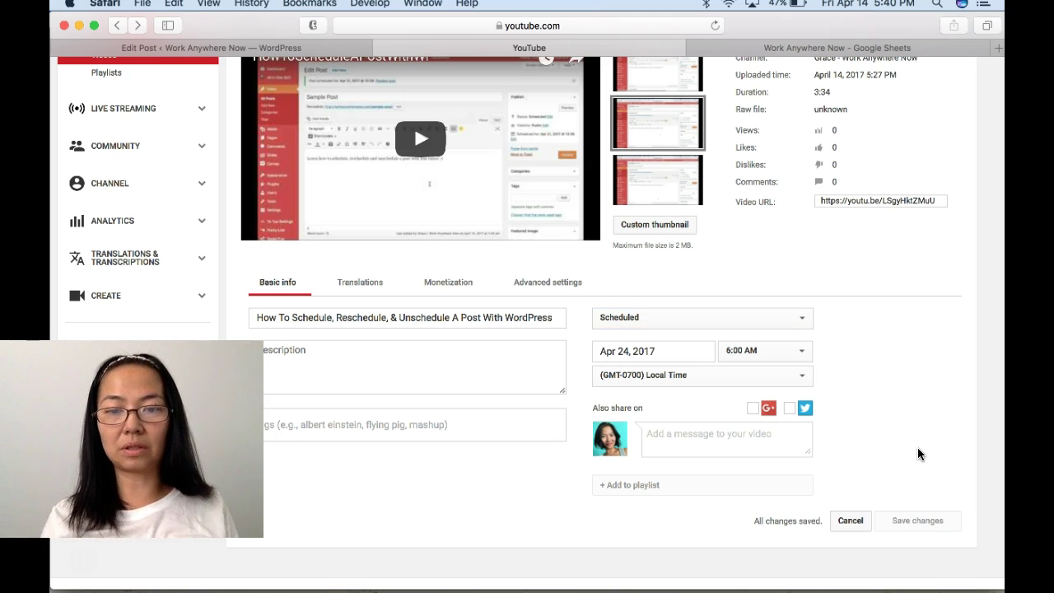
{"action": "left_click", "coordinate": [801, 319]}
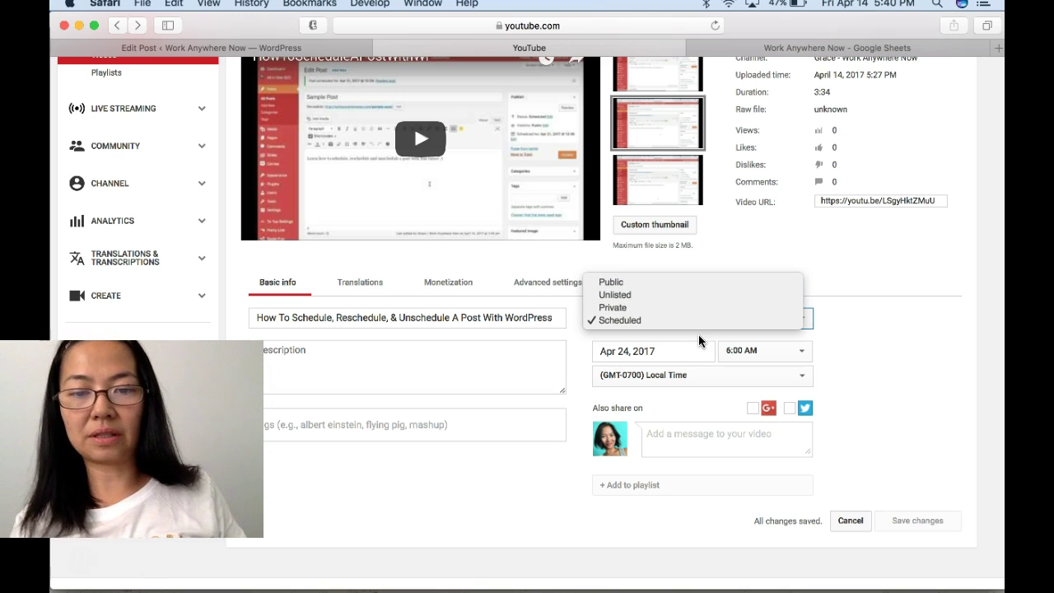
{"action": "left_click", "coordinate": [902, 379]}
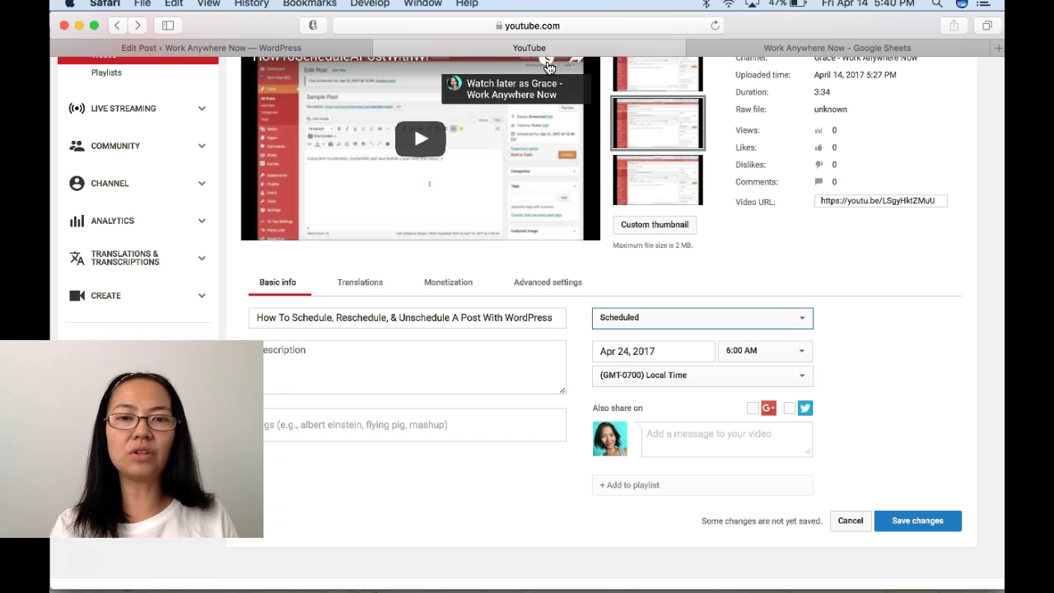
Step: Switch to the WordPress post and, in its HTML source, replace the Video Tutorial section's iframe code inside the centered div with the copied YouTube embed code
{"action": "left_click", "coordinate": [310, 50]}
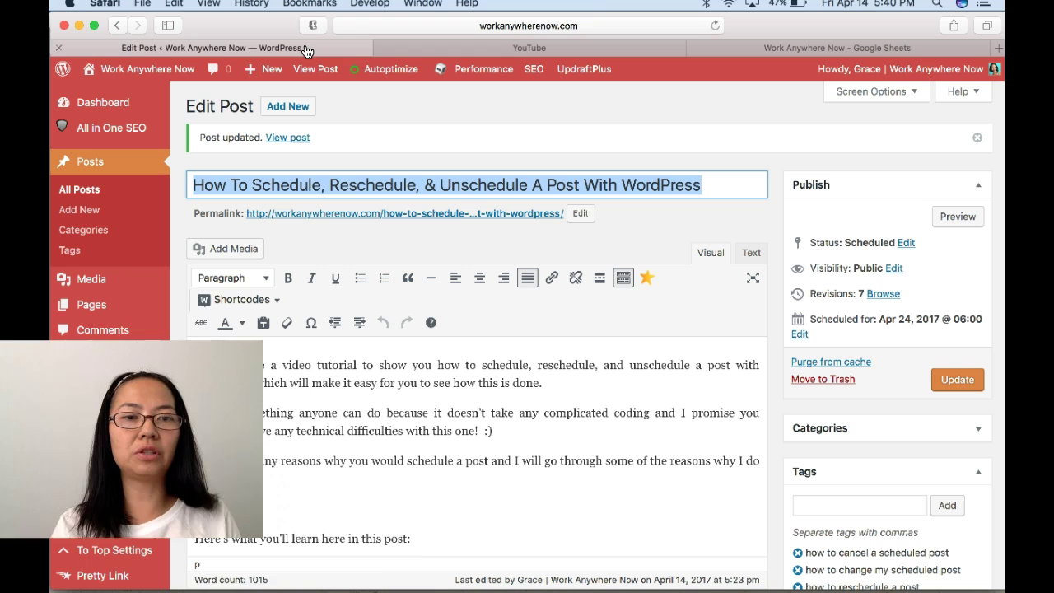
{"action": "left_click", "coordinate": [754, 254]}
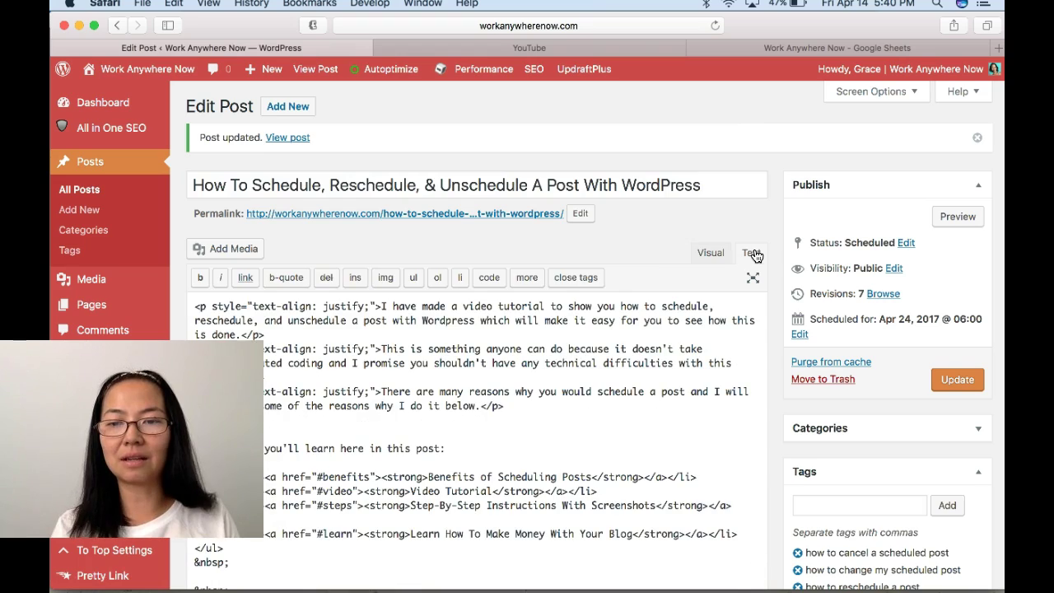
{"action": "scroll", "coordinate": [717, 362], "scroll_direction": "down", "scroll_amount": 5}
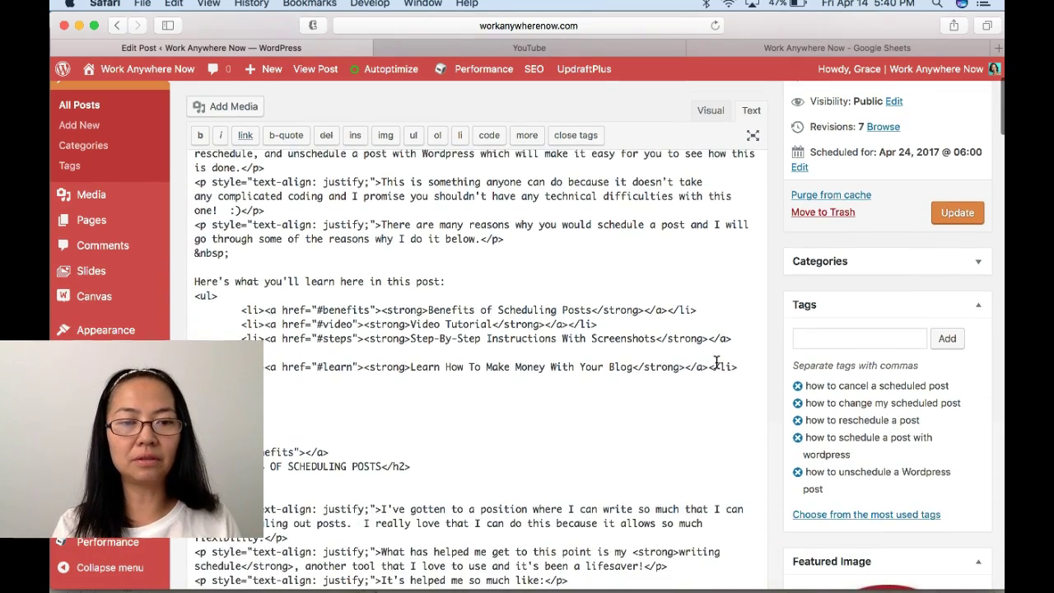
{"action": "scroll", "coordinate": [716, 362], "scroll_direction": "down", "scroll_amount": 10}
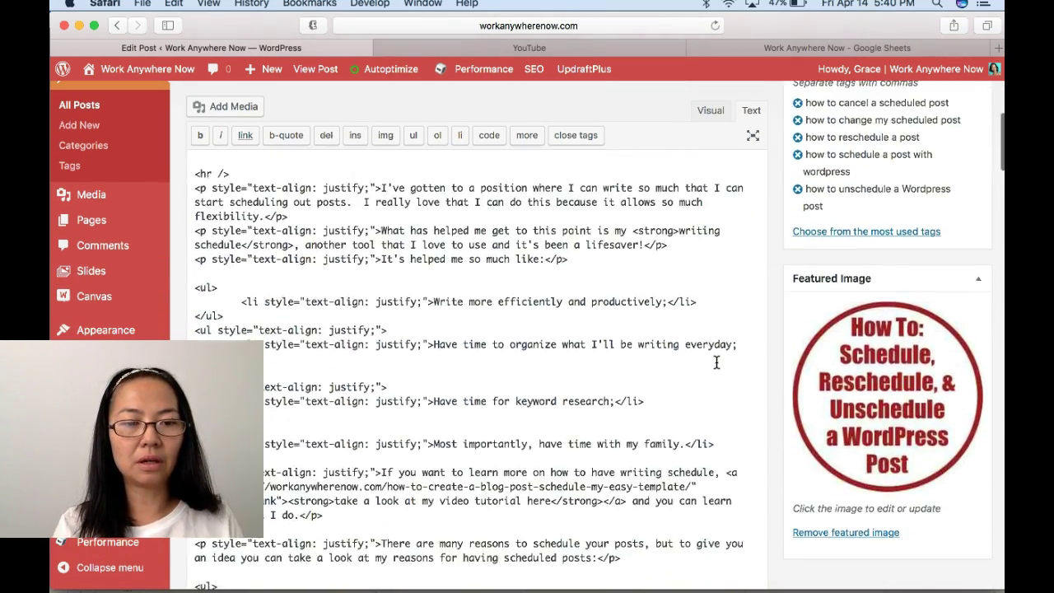
{"action": "scroll", "coordinate": [717, 363], "scroll_direction": "down", "scroll_amount": 10}
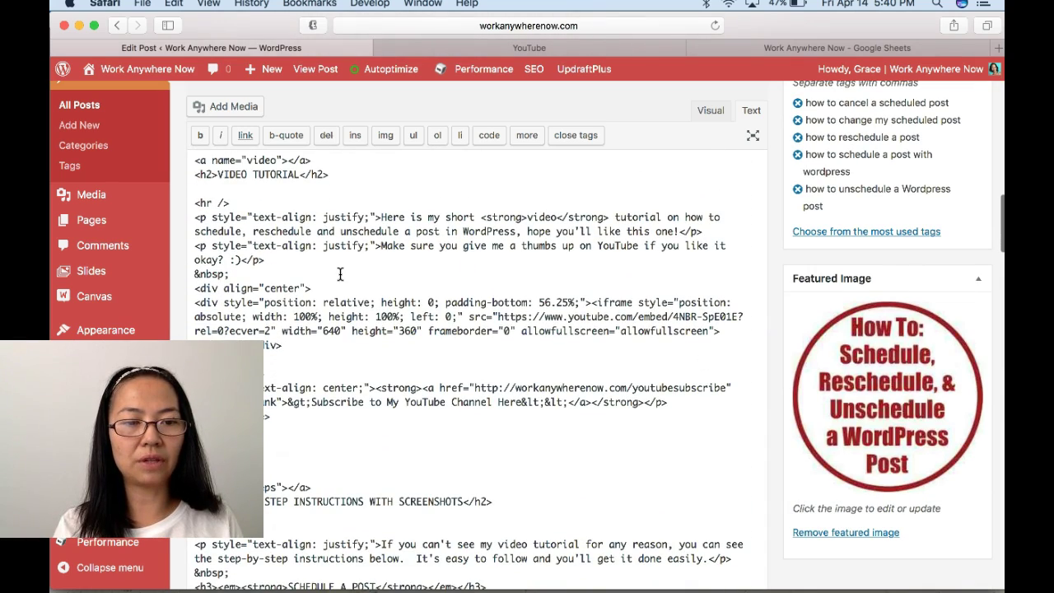
{"action": "scroll", "coordinate": [339, 273], "scroll_direction": "down", "scroll_amount": 1}
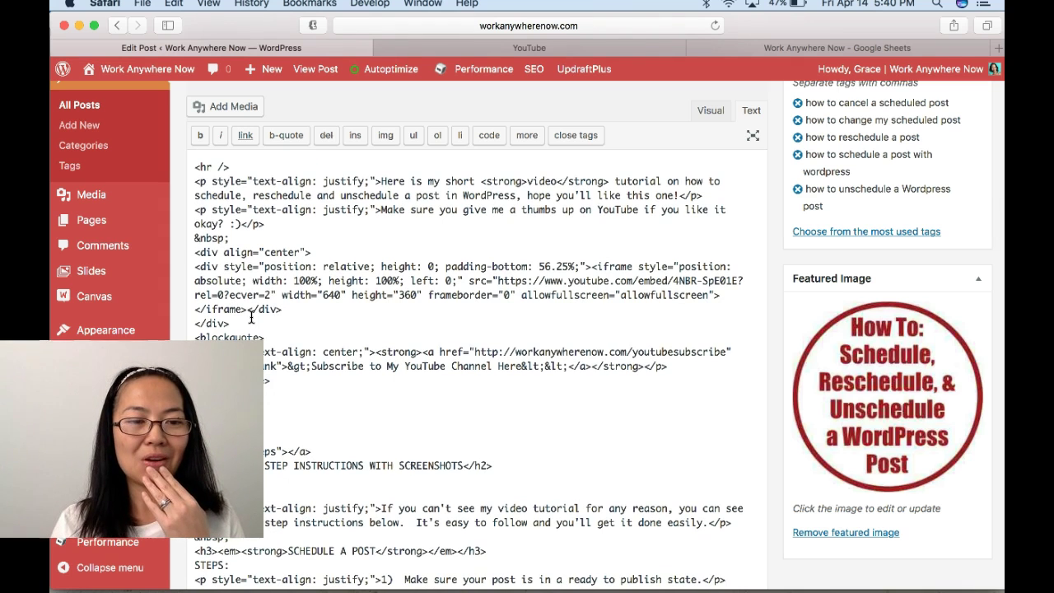
{"action": "left_click_drag", "start_coordinate": [282, 310], "coordinate": [180, 269]}
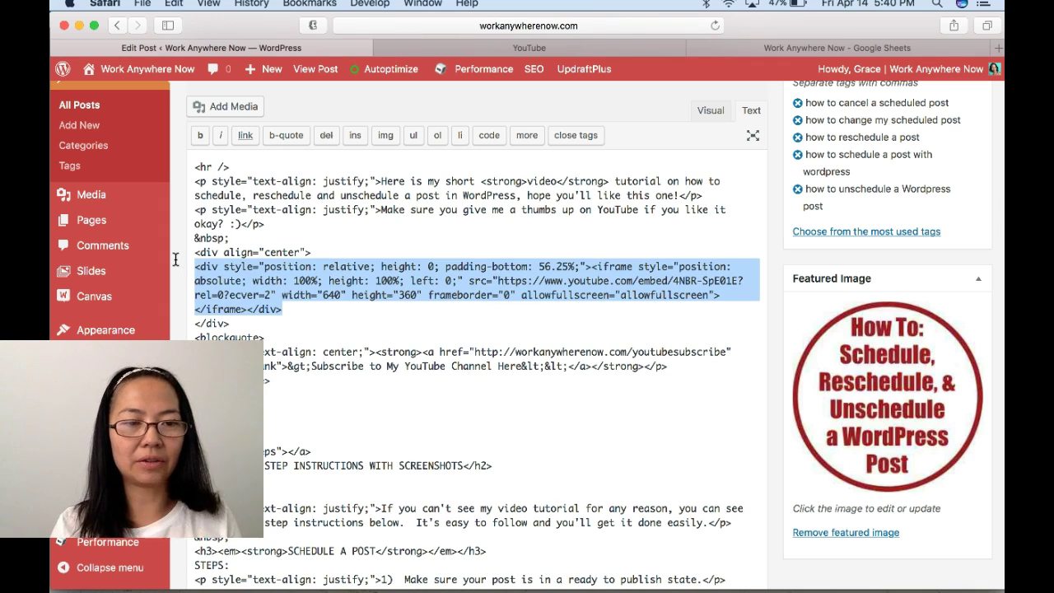
{"action": "type", "text": "<div style=\"position:relative;height:0;padding-bottom:56.25%\"><iframe src=\"https://www.youtube.com/embed/LSgyHktZMuU?rel=0?ecver=2\" width=\"640\" height=\"360\" frameborder=\"0\" style=\"position:absolute;width:100%;height:100%;left:0\" allowfullscreen></iframe></div>"}
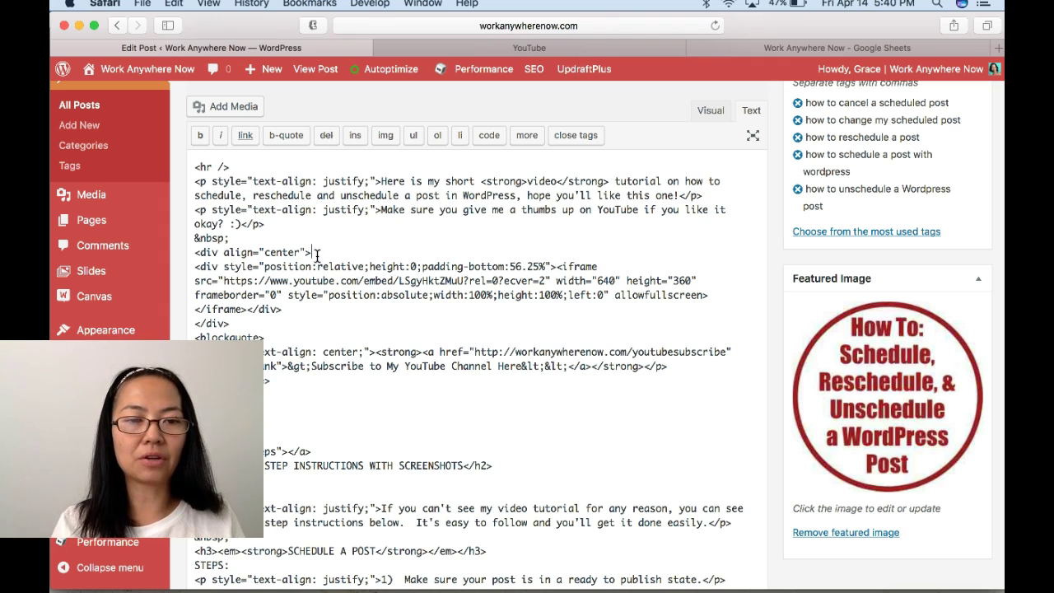
{"action": "mouse_move", "coordinate": [313, 252]}
{"action": "left_mouse_down"}
{"action": "mouse_move", "coordinate": [195, 262]}
{"action": "mouse_move", "coordinate": [316, 256]}
{"action": "left_mouse_up"}
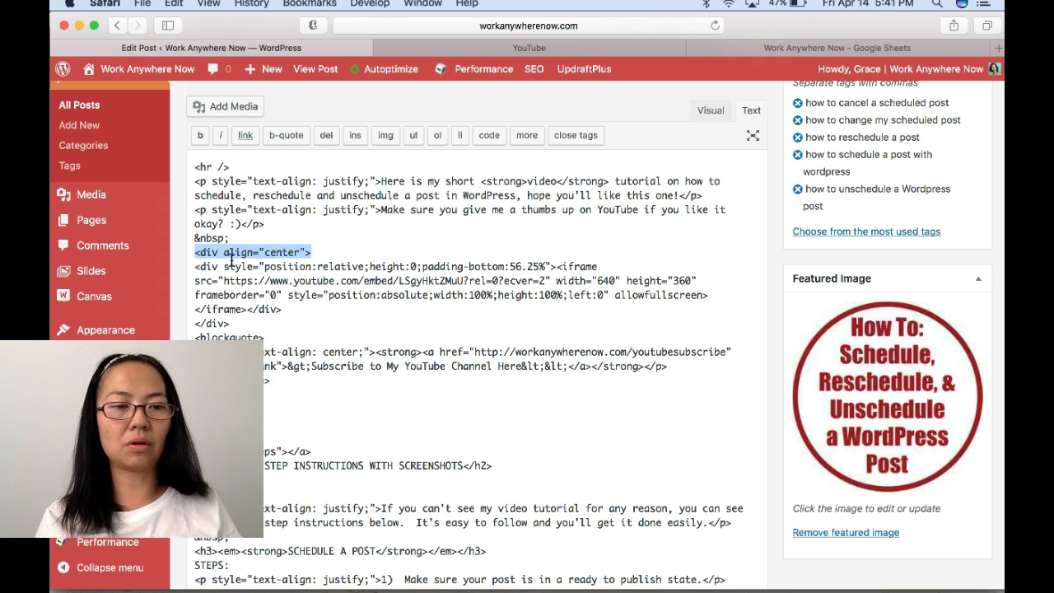
Step: Examine the opening centered div tag above the pasted YouTube iframe code and the closing div tag below it
{"action": "left_click", "coordinate": [202, 255]}
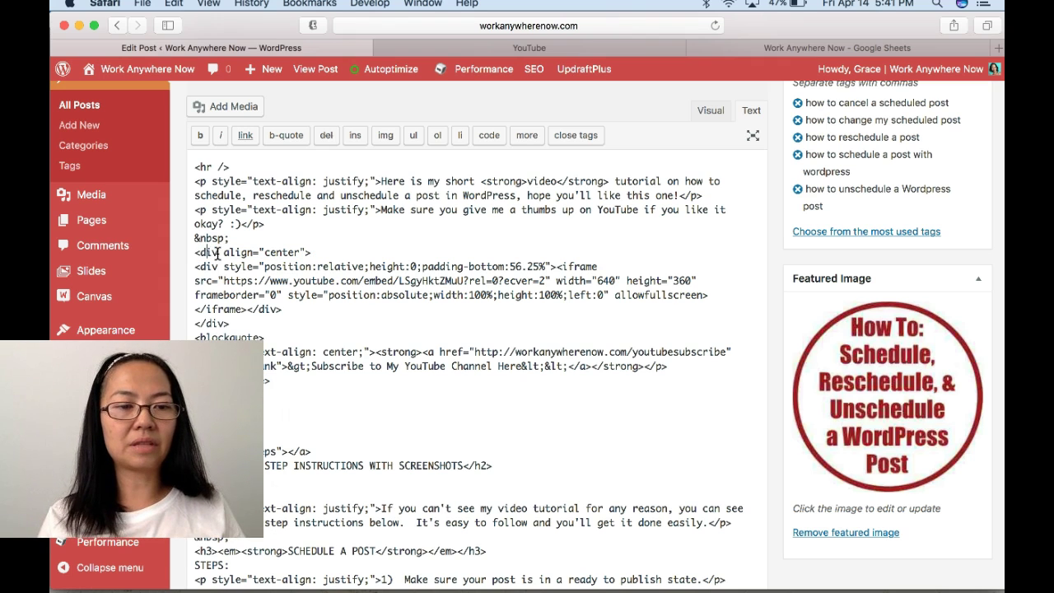
{"action": "left_click", "coordinate": [219, 253]}
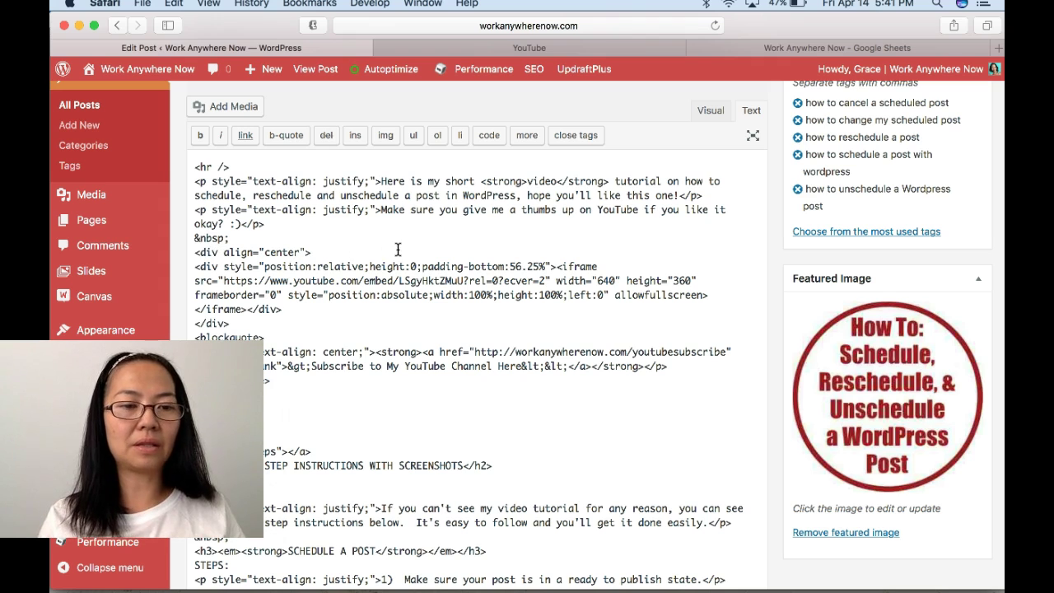
{"action": "key", "text": "Right"}
{"action": "key", "text": "Right"}
{"action": "key", "text": "Right"}
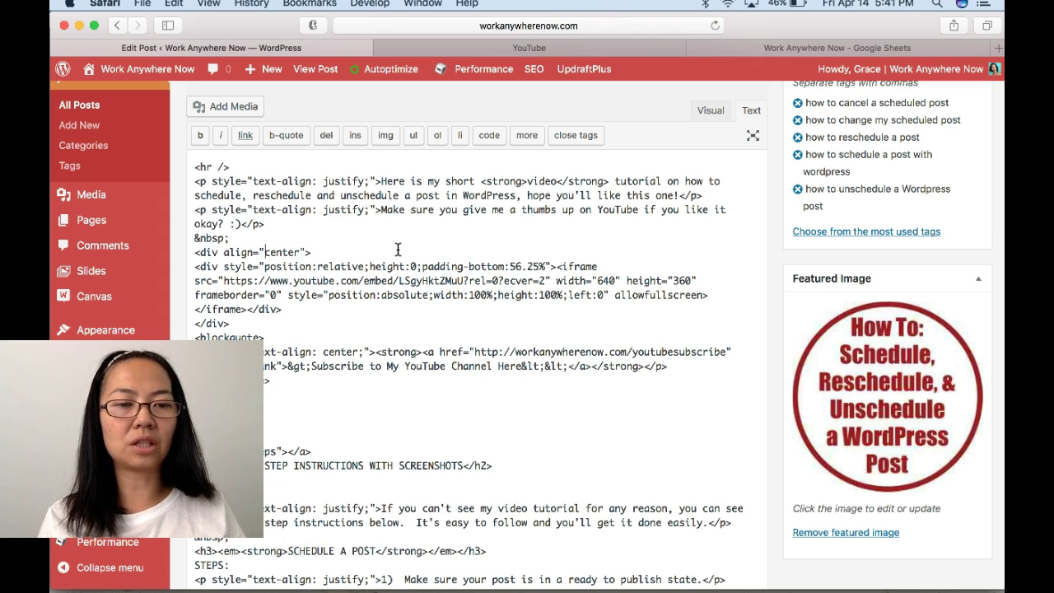
{"action": "key", "text": "Right"}
{"action": "key", "text": "Right"}
{"action": "key", "text": "Right"}
{"action": "key", "text": "Right"}
{"action": "key", "text": "Right"}
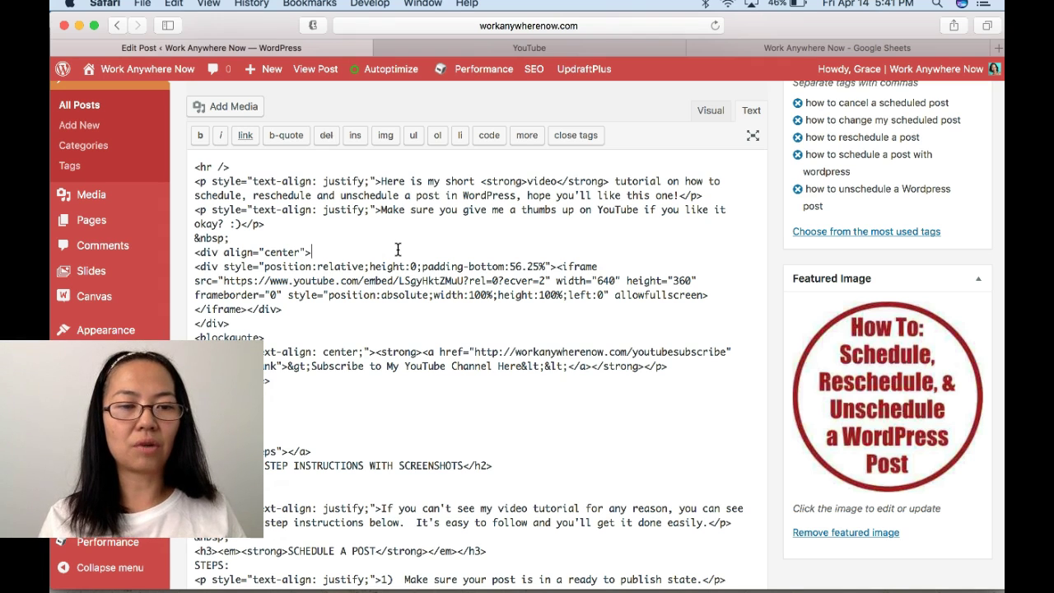
{"action": "scroll", "coordinate": [398, 249], "scroll_direction": "down", "scroll_amount": 1}
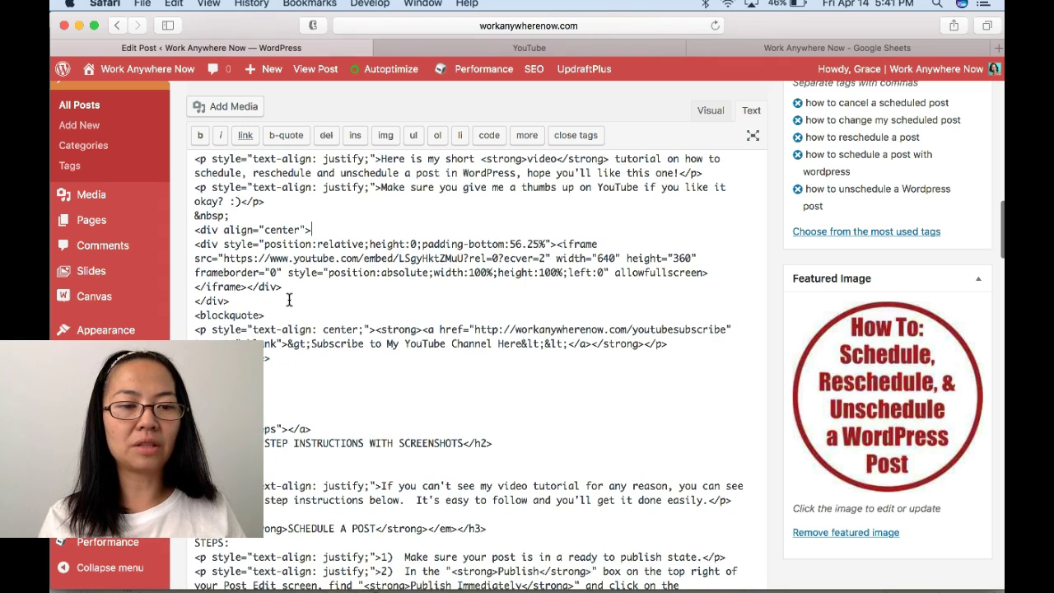
{"action": "left_click_drag", "start_coordinate": [230, 303], "coordinate": [192, 302]}
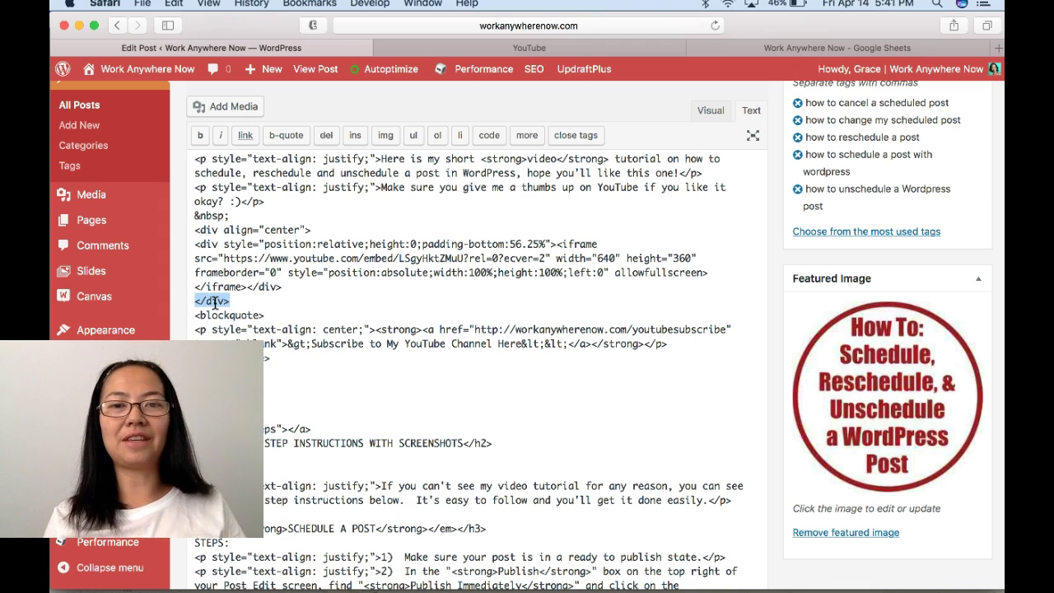
{"action": "left_click", "coordinate": [240, 301]}
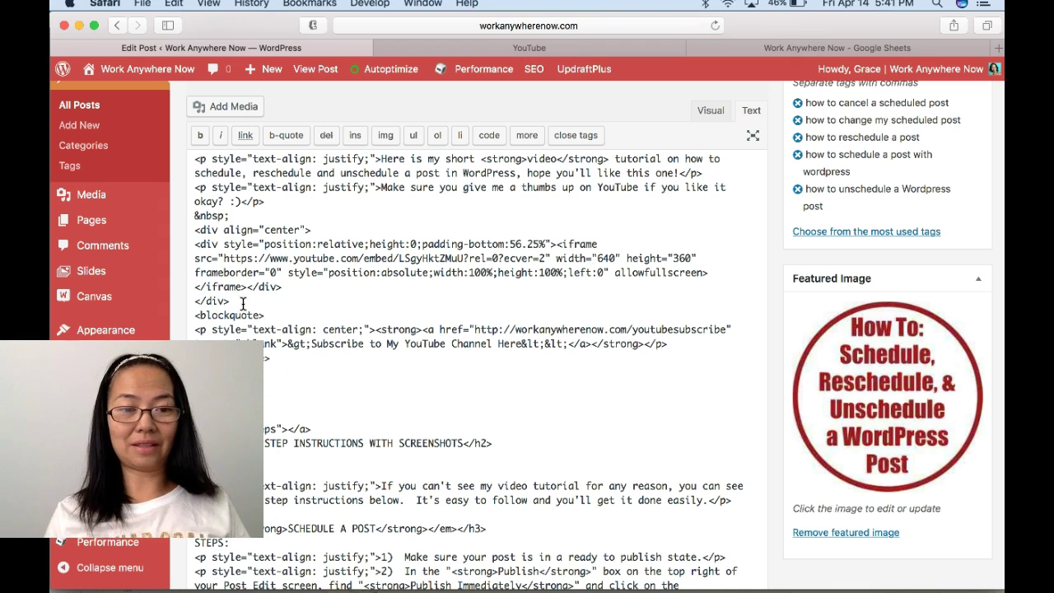
Step: Preview the embedded video in the post's visual editor, above the YouTube channel subscribe link
{"action": "left_click", "coordinate": [707, 112]}
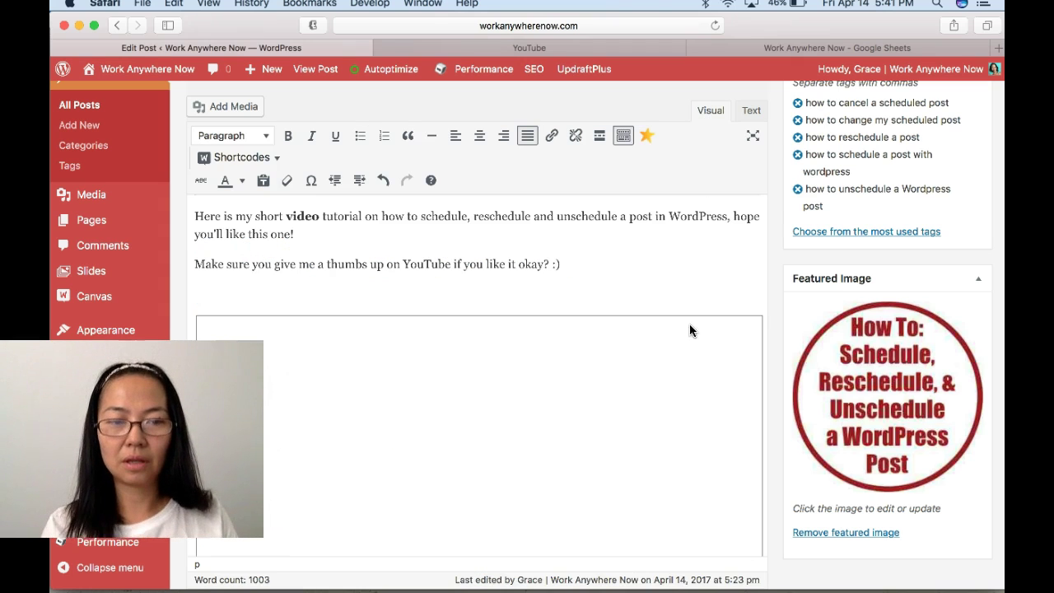
{"action": "scroll", "coordinate": [692, 329], "scroll_direction": "down", "scroll_amount": 3}
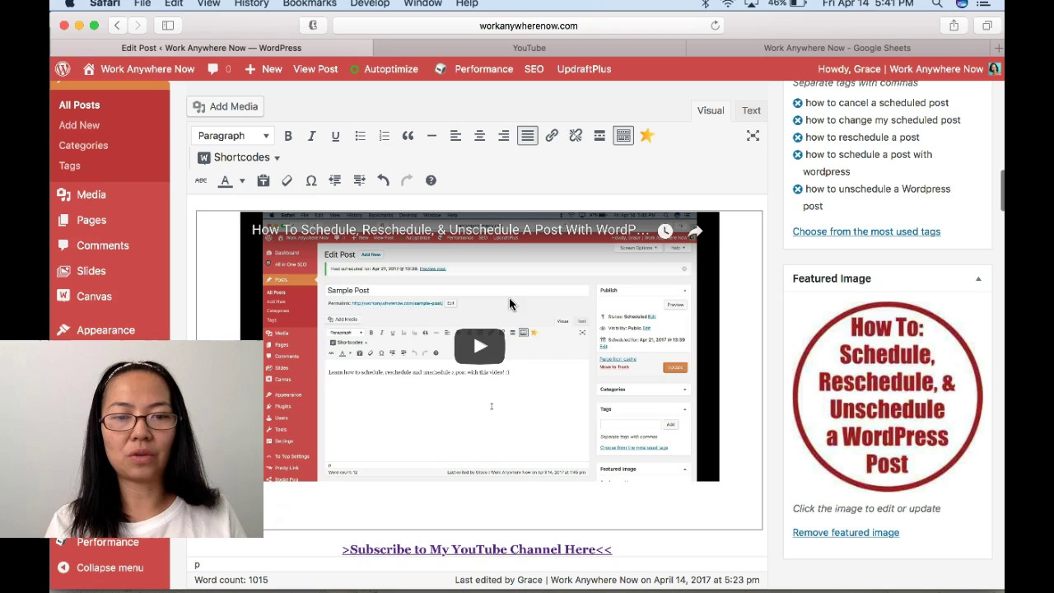
{"action": "scroll", "coordinate": [708, 333], "scroll_direction": "up", "scroll_amount": 2}
{"action": "scroll", "coordinate": [701, 304], "scroll_direction": "down", "scroll_amount": 2}
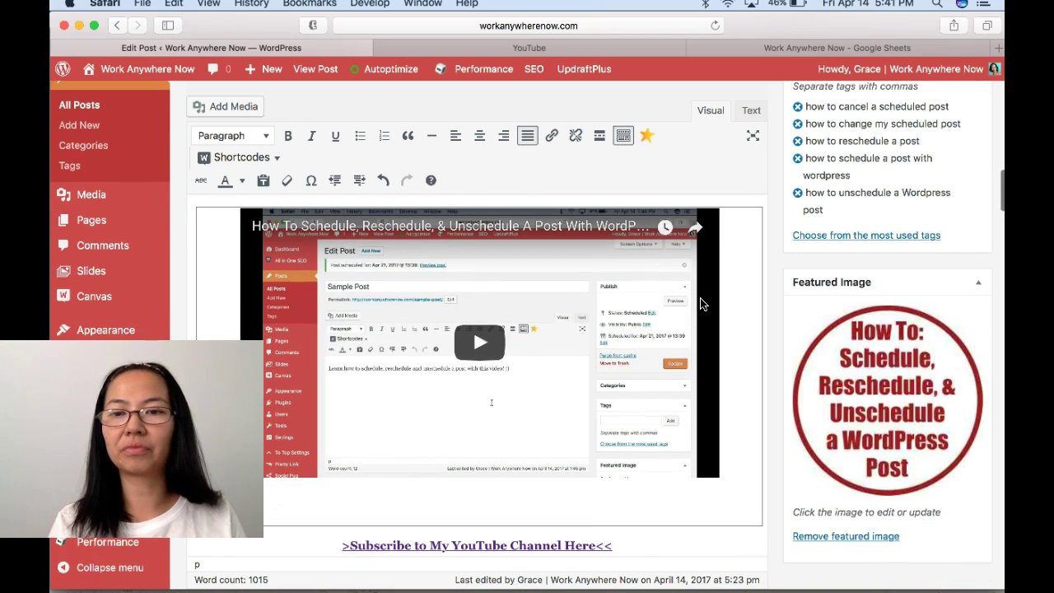
Step: Switch to the YouTube video's edit page and save its pending changes with the Apr 24, 2017, 6:00 AM schedule
{"action": "left_click", "coordinate": [563, 47]}
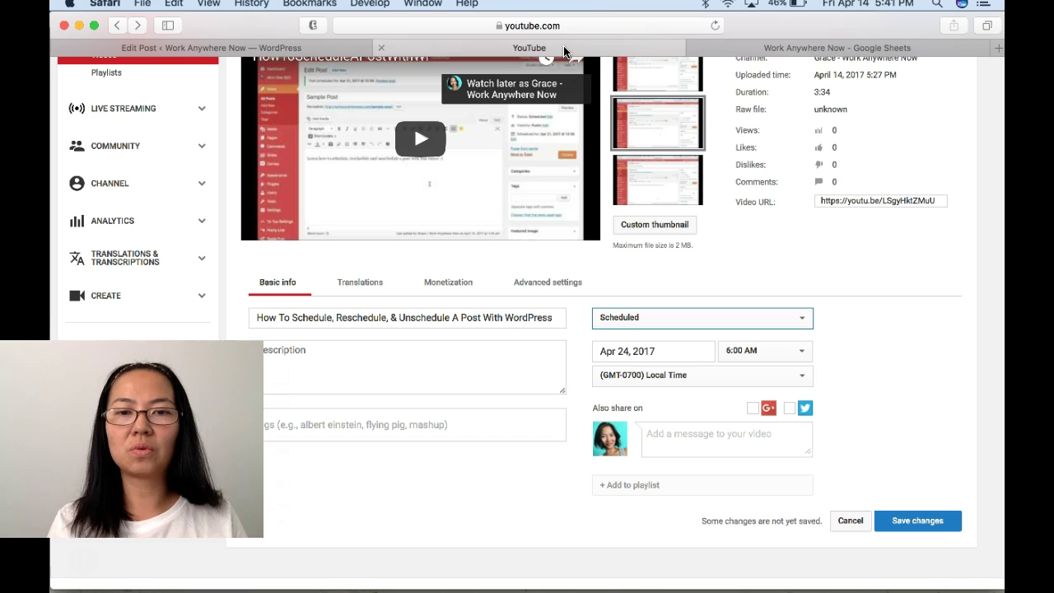
{"action": "scroll", "coordinate": [887, 282], "scroll_direction": "up", "scroll_amount": 4}
{"action": "scroll", "coordinate": [887, 281], "scroll_direction": "down", "scroll_amount": 3}
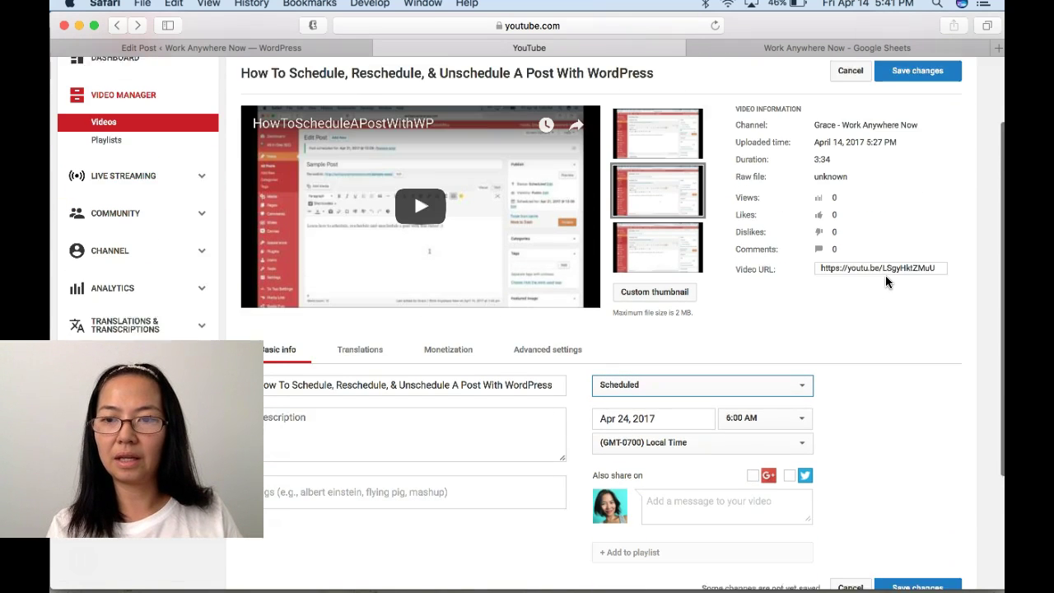
{"action": "scroll", "coordinate": [926, 466], "scroll_direction": "down", "scroll_amount": 2}
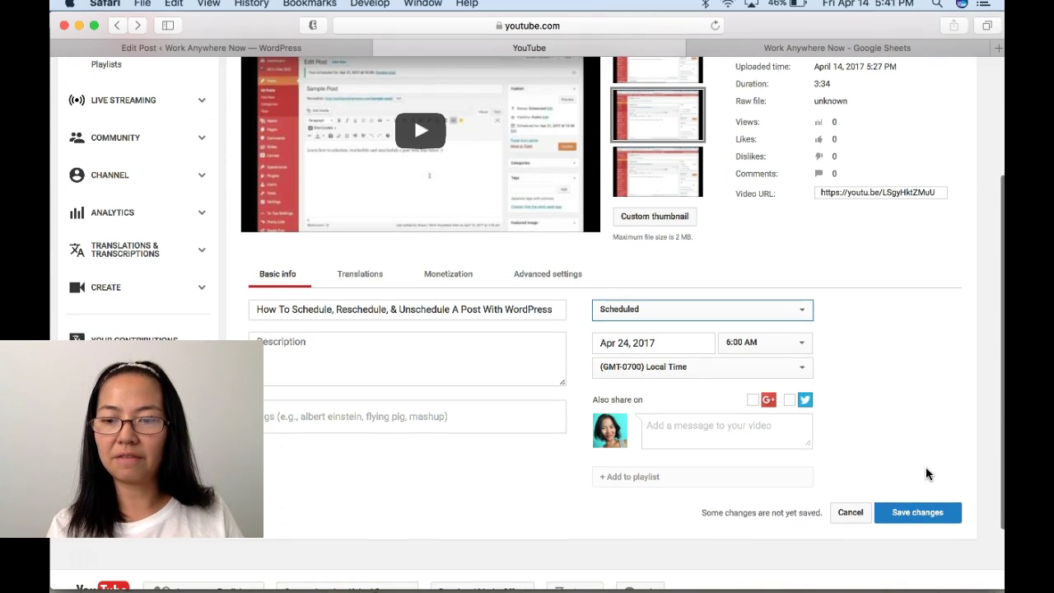
{"action": "left_click", "coordinate": [931, 511]}
{"action": "scroll", "coordinate": [924, 403], "scroll_direction": "up", "scroll_amount": 2}
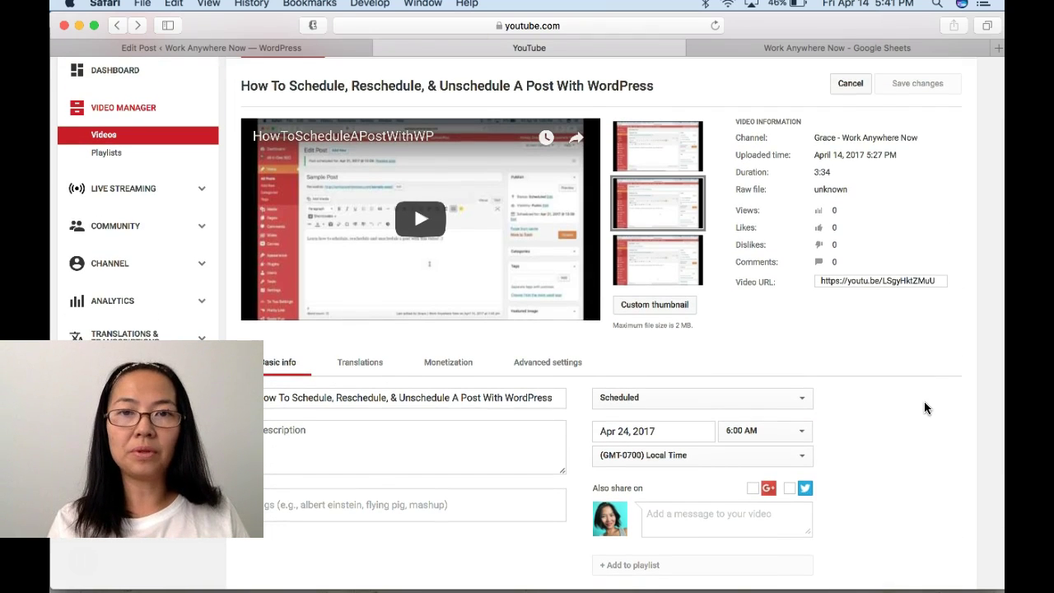
Step: Review the video's privacy options again, keep Scheduled selected, and save the changes
{"action": "left_click", "coordinate": [741, 399]}
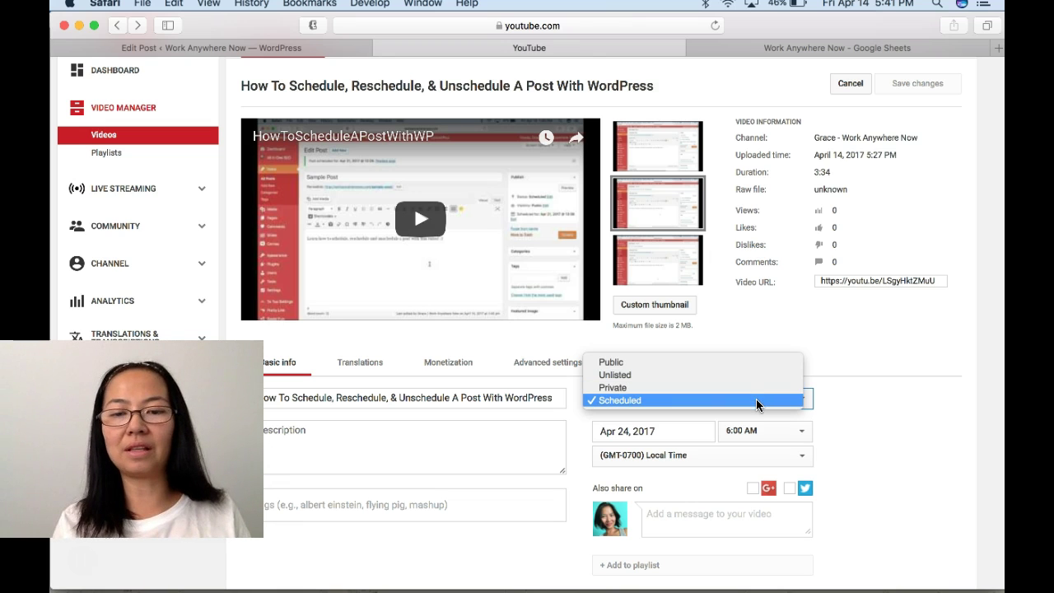
{"action": "left_click", "coordinate": [908, 424]}
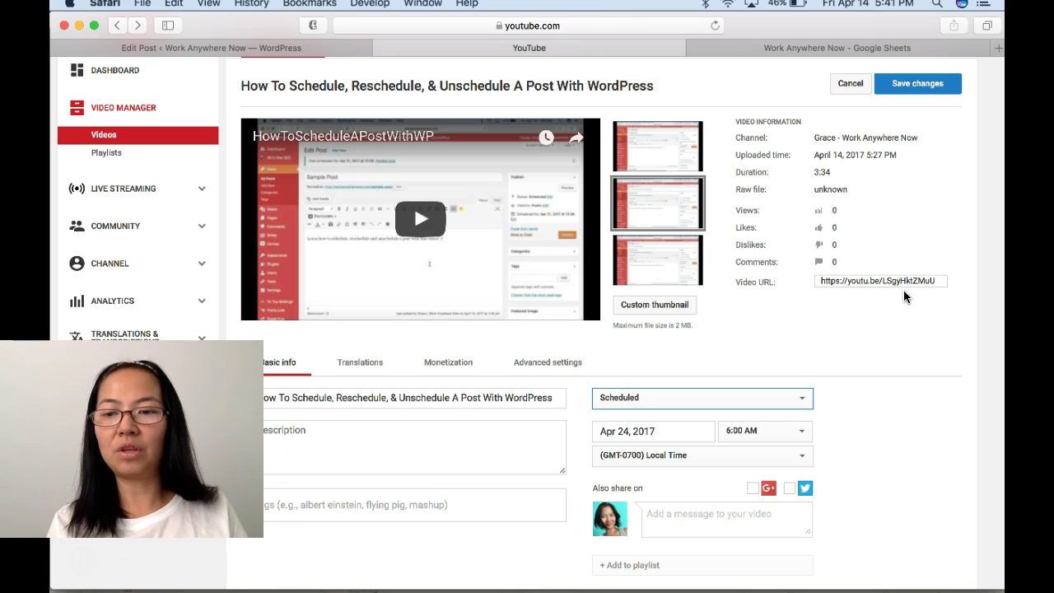
{"action": "left_click", "coordinate": [921, 87]}
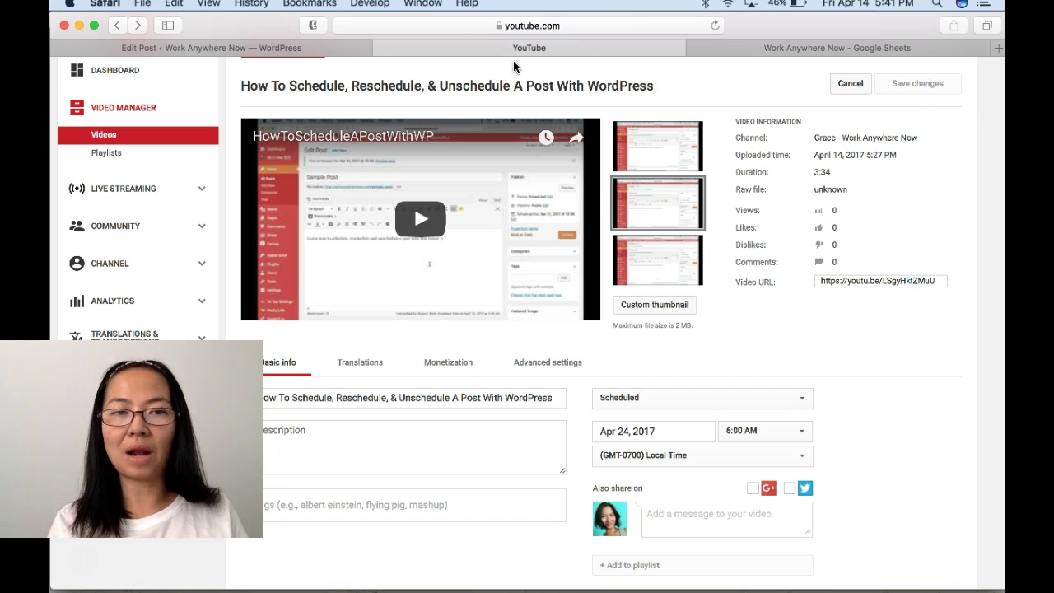
Step: Switch to the WordPress post's HTML source and highlight the embed URL, and its video ID alone, in the Video Tutorial iframe
{"action": "left_click", "coordinate": [322, 47]}
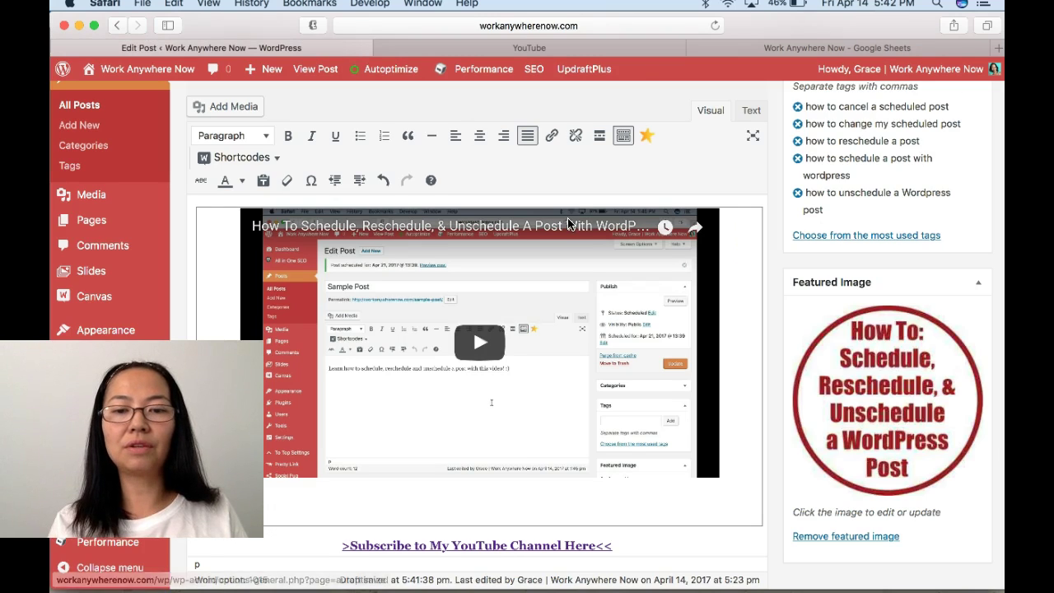
{"action": "left_click", "coordinate": [745, 111]}
{"action": "scroll", "coordinate": [683, 292], "scroll_direction": "down", "scroll_amount": 10}
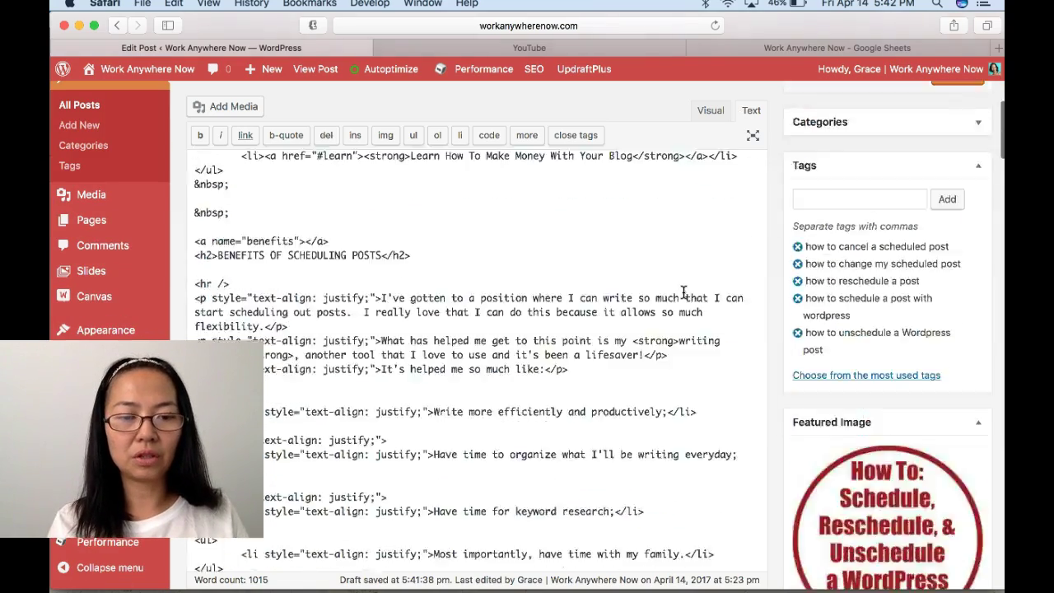
{"action": "scroll", "coordinate": [682, 292], "scroll_direction": "up", "scroll_amount": 3}
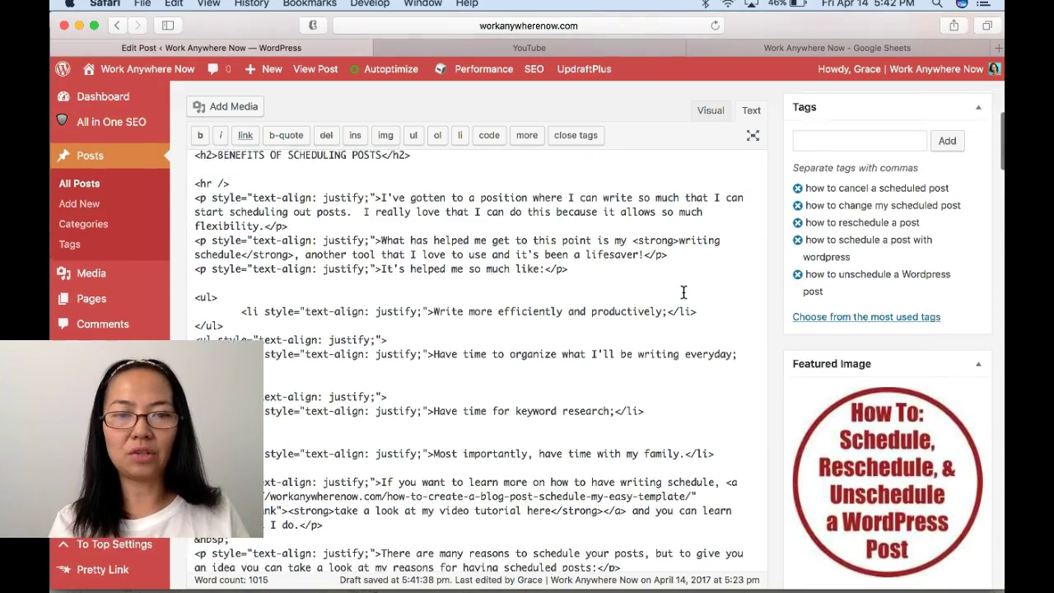
{"action": "scroll", "coordinate": [683, 292], "scroll_direction": "down", "scroll_amount": 3}
{"action": "scroll", "coordinate": [683, 292], "scroll_direction": "down", "scroll_amount": 10}
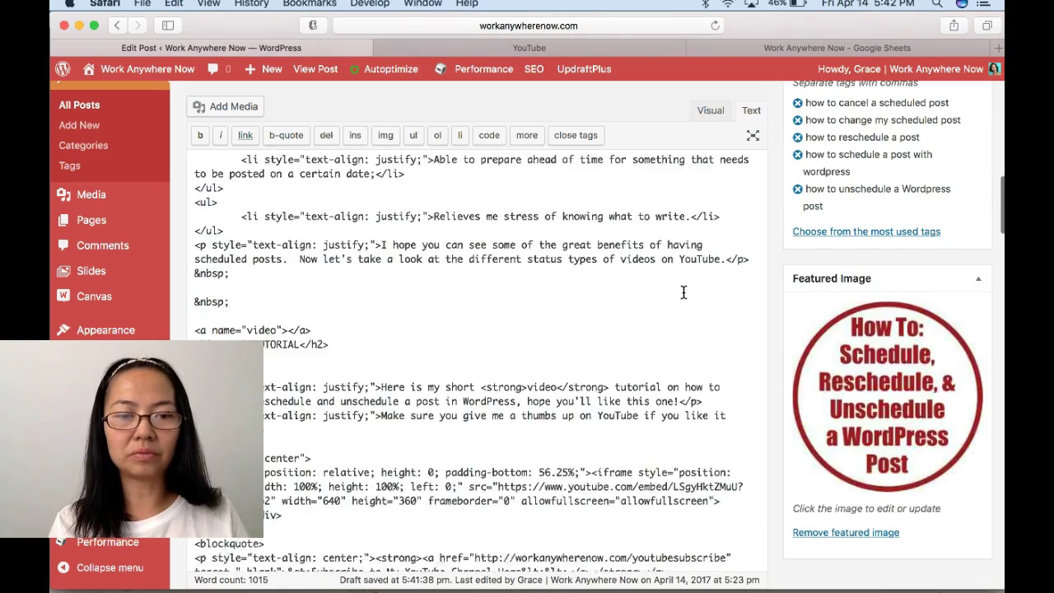
{"action": "scroll", "coordinate": [683, 291], "scroll_direction": "down", "scroll_amount": 2}
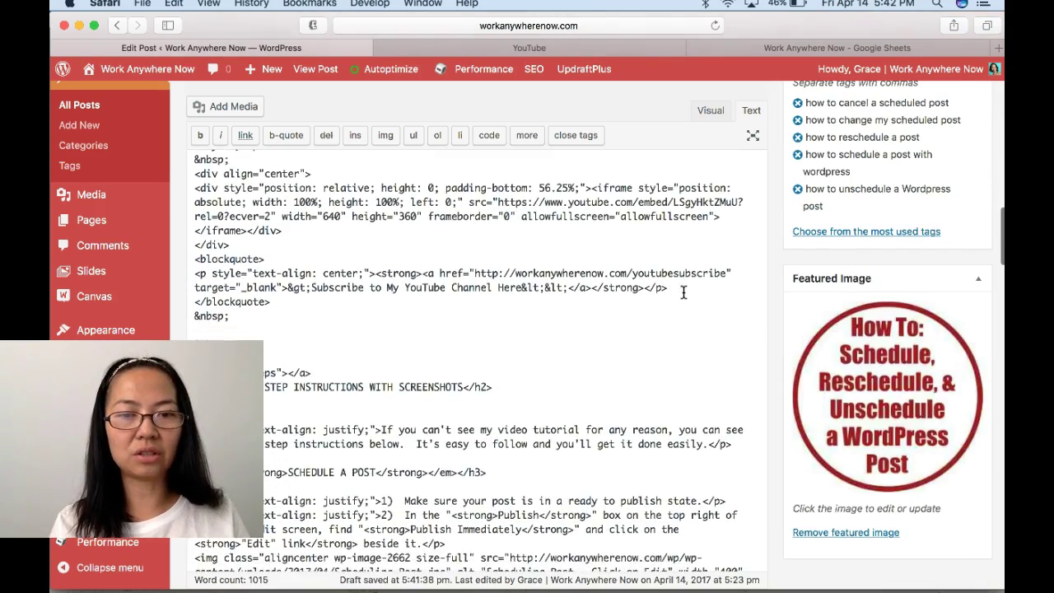
{"action": "scroll", "coordinate": [683, 291], "scroll_direction": "up", "scroll_amount": 2}
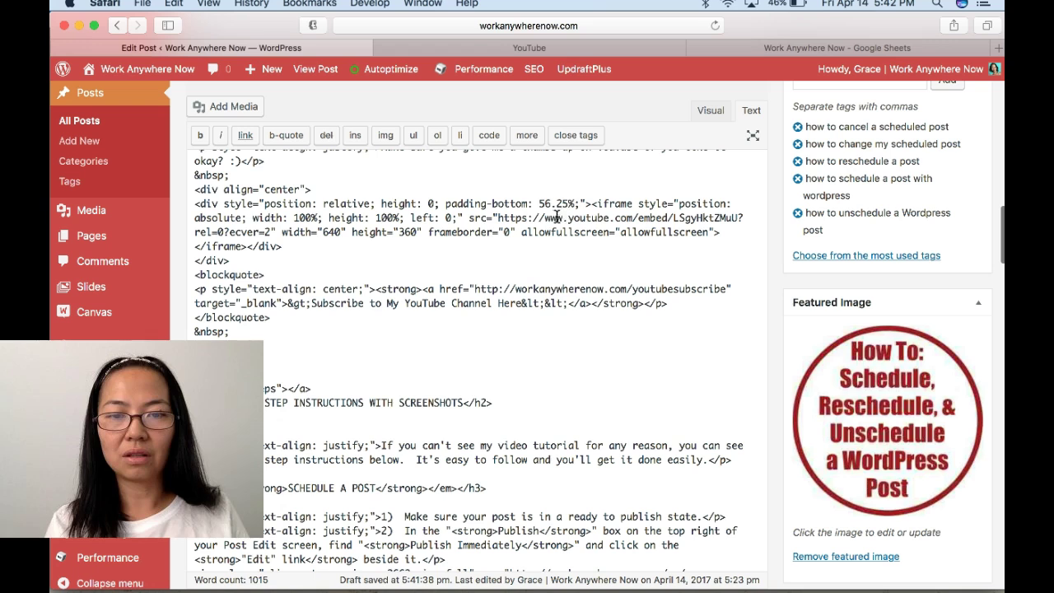
{"action": "left_click_drag", "start_coordinate": [499, 219], "coordinate": [681, 216]}
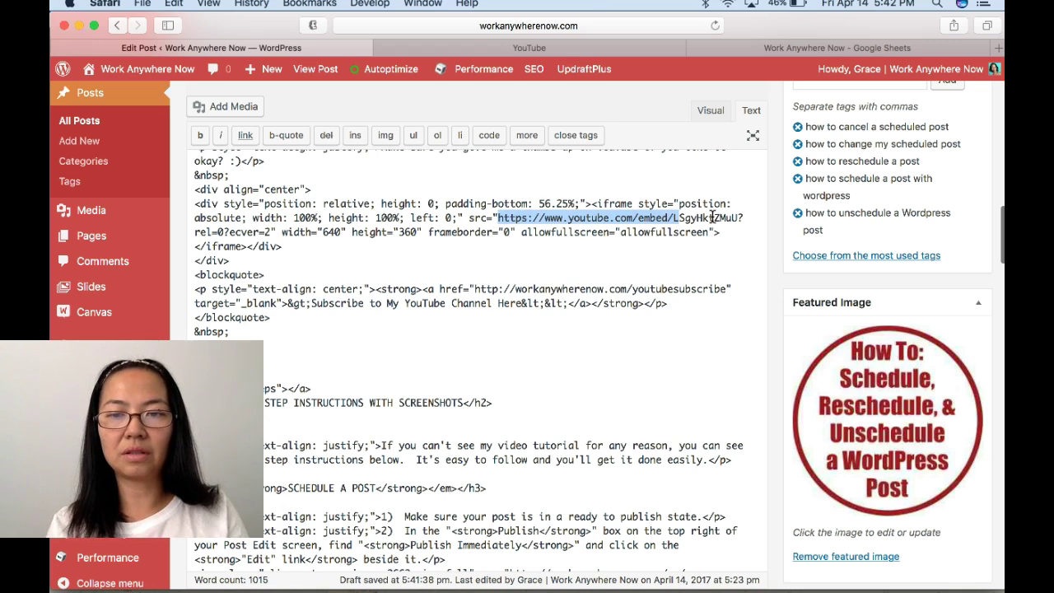
{"action": "left_click", "coordinate": [738, 218], "text": "shift"}
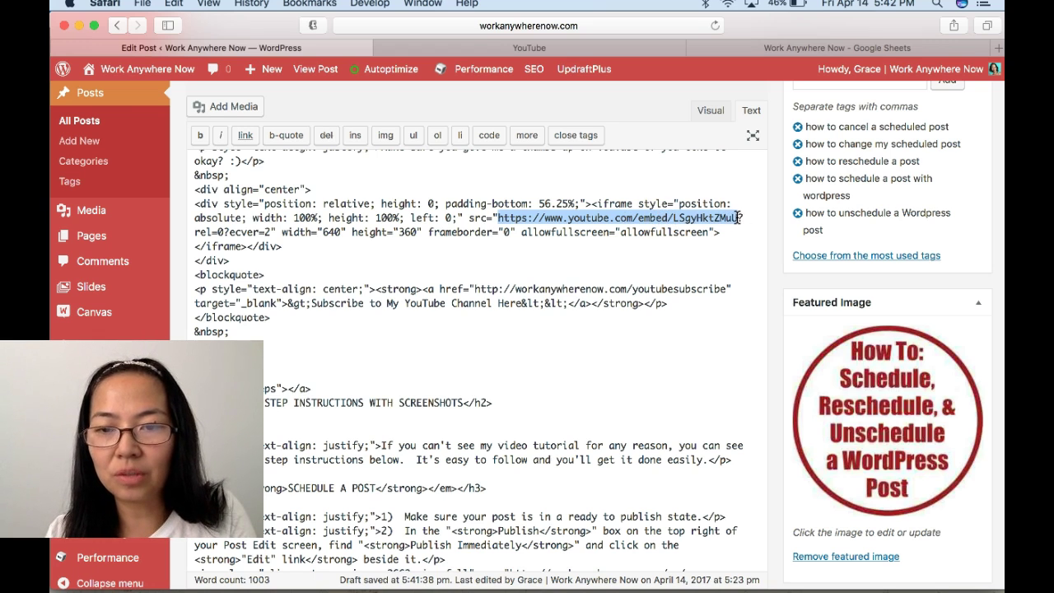
{"action": "left_click", "coordinate": [739, 217]}
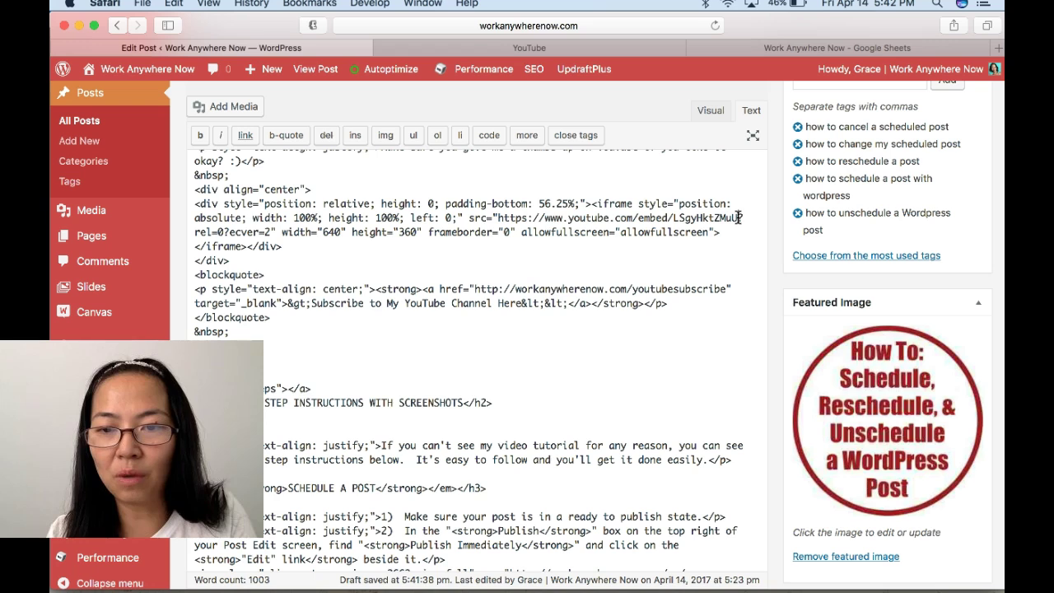
{"action": "left_click_drag", "start_coordinate": [739, 217], "coordinate": [674, 219]}
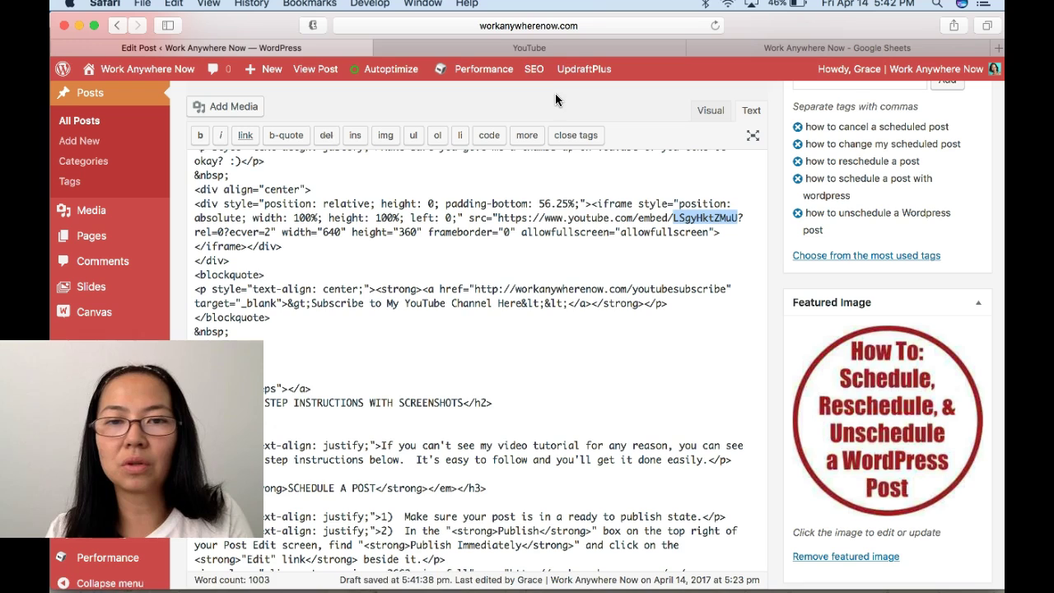
Step: Switch to the YouTube edit page and examine the video ID in the Video URL for comparison with the embed code
{"action": "left_click", "coordinate": [533, 49]}
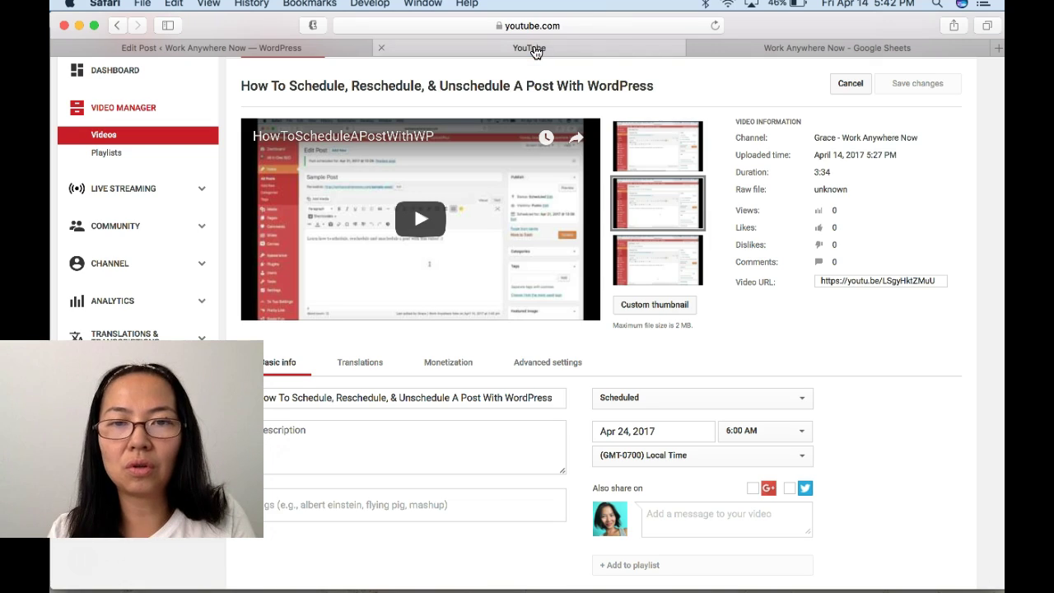
{"action": "left_click", "coordinate": [895, 281]}
{"action": "left_click", "coordinate": [934, 281]}
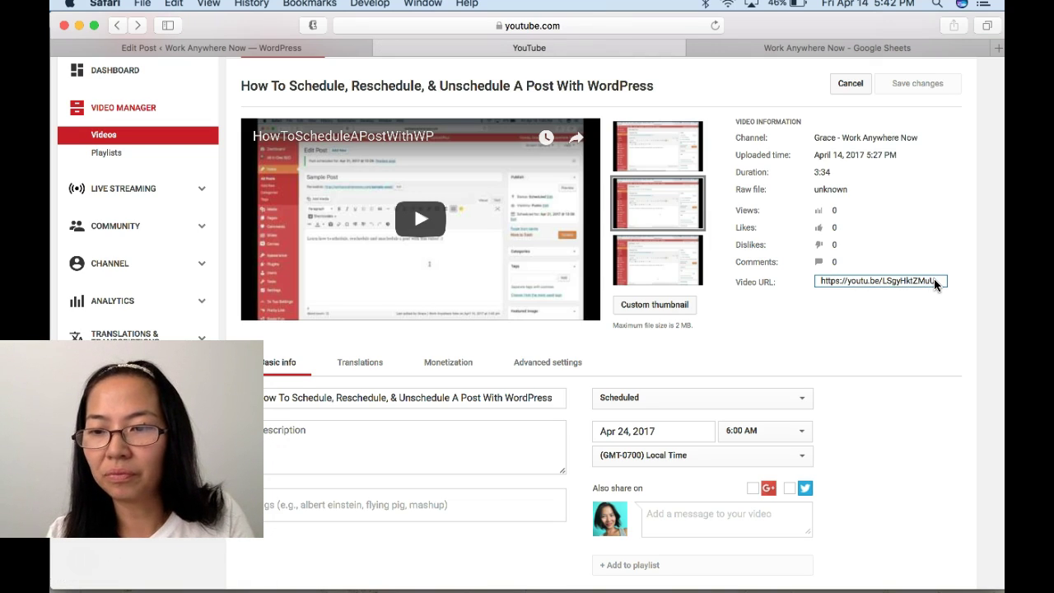
{"action": "left_click_drag", "start_coordinate": [937, 281], "coordinate": [885, 281]}
{"action": "key", "text": "super+a"}
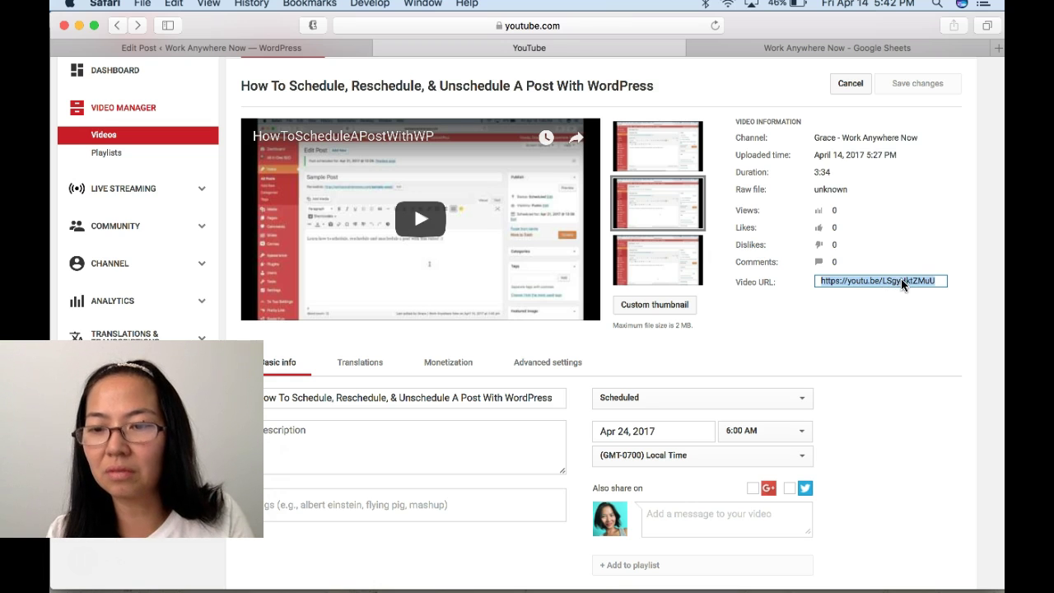
{"action": "left_click", "coordinate": [942, 284]}
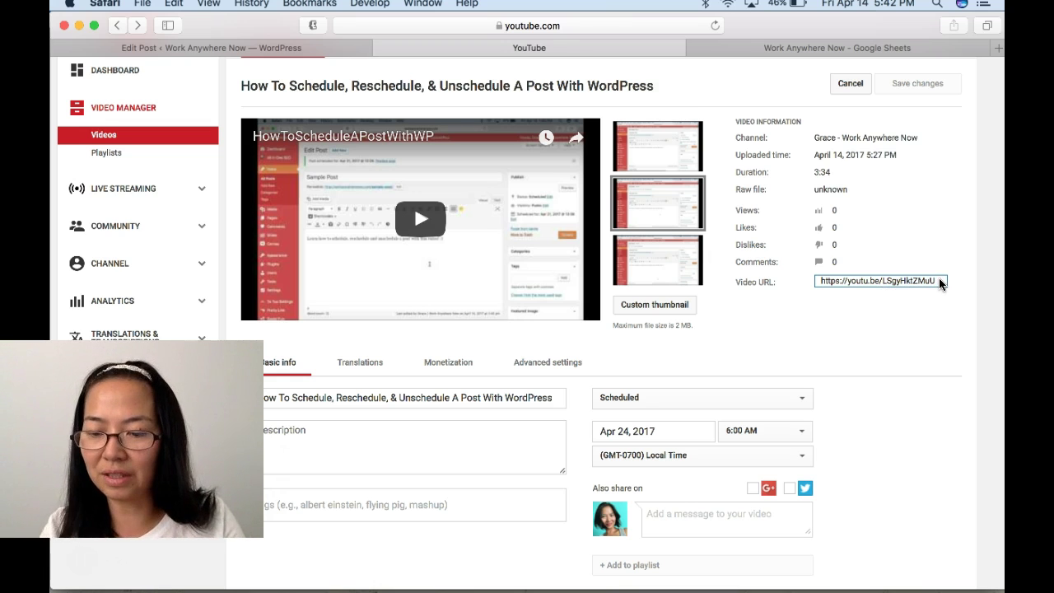
{"action": "key", "text": "super+a"}
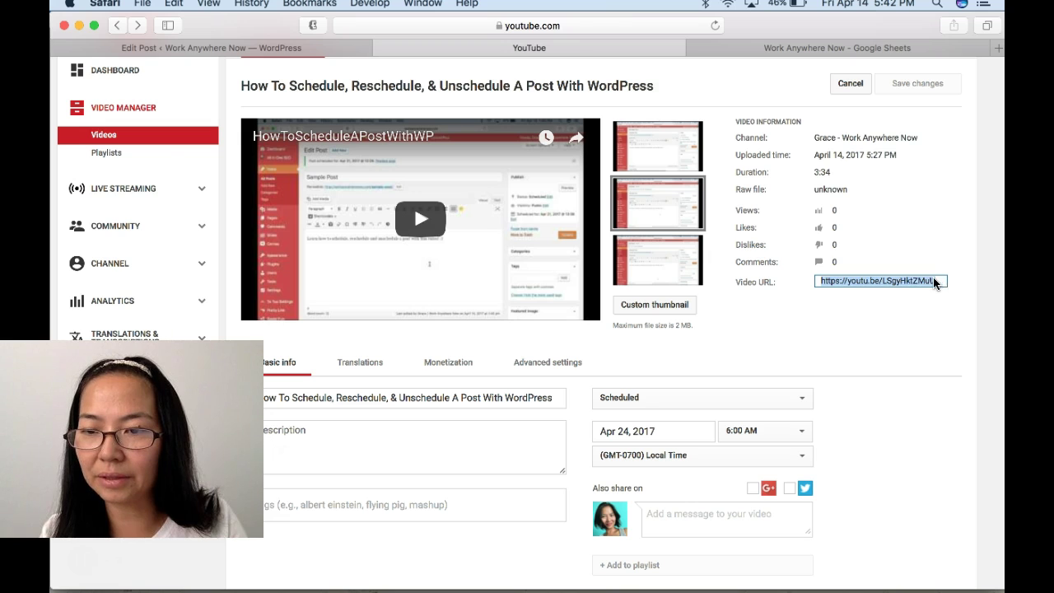
{"action": "left_click", "coordinate": [884, 281]}
{"action": "key", "text": "super+a"}
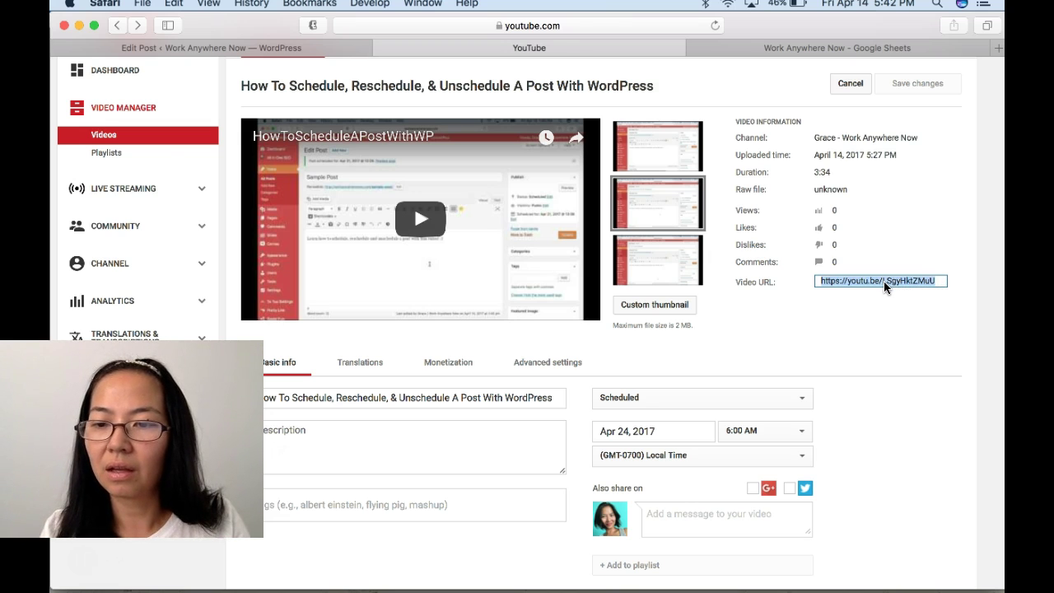
{"action": "left_click", "coordinate": [888, 281]}
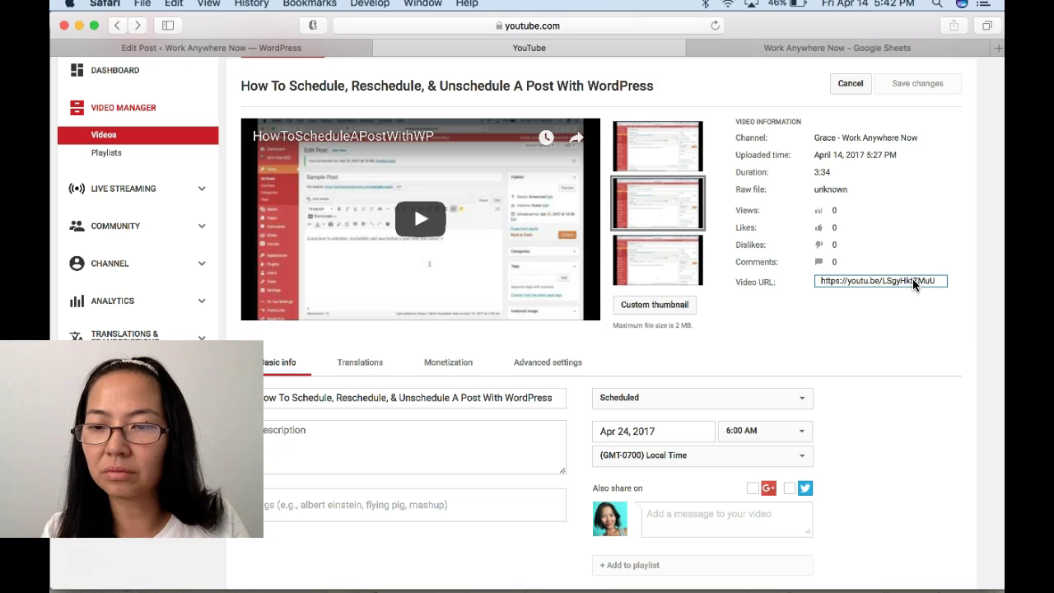
{"action": "key", "text": "super+a"}
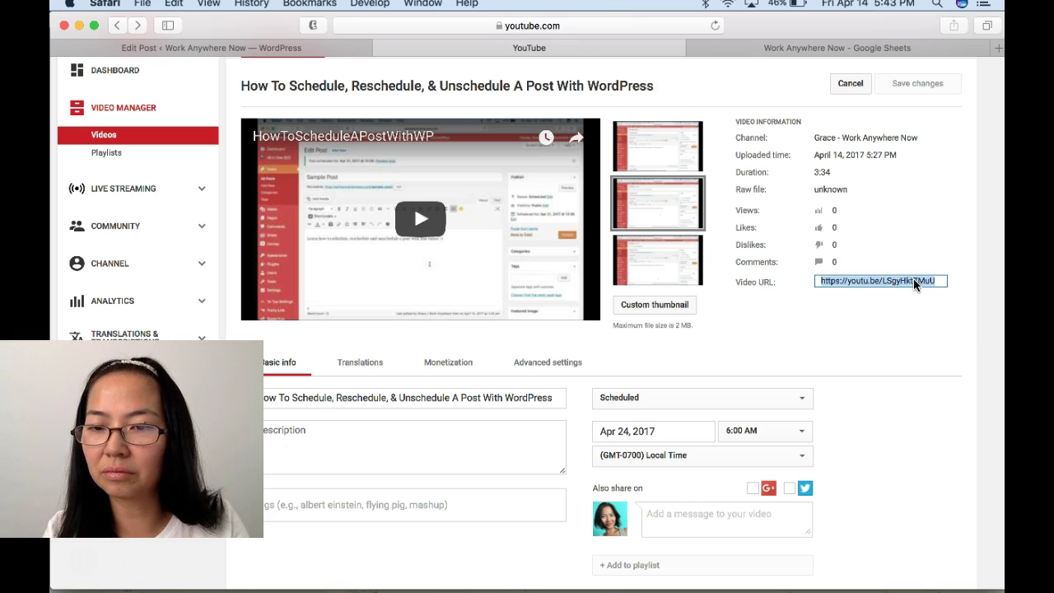
Step: Select the Video URL to inspect its video ID, and compare it with the highlighted ID in the WordPress post's iframe code
{"action": "left_click", "coordinate": [927, 281]}
{"action": "key", "text": "super+a"}
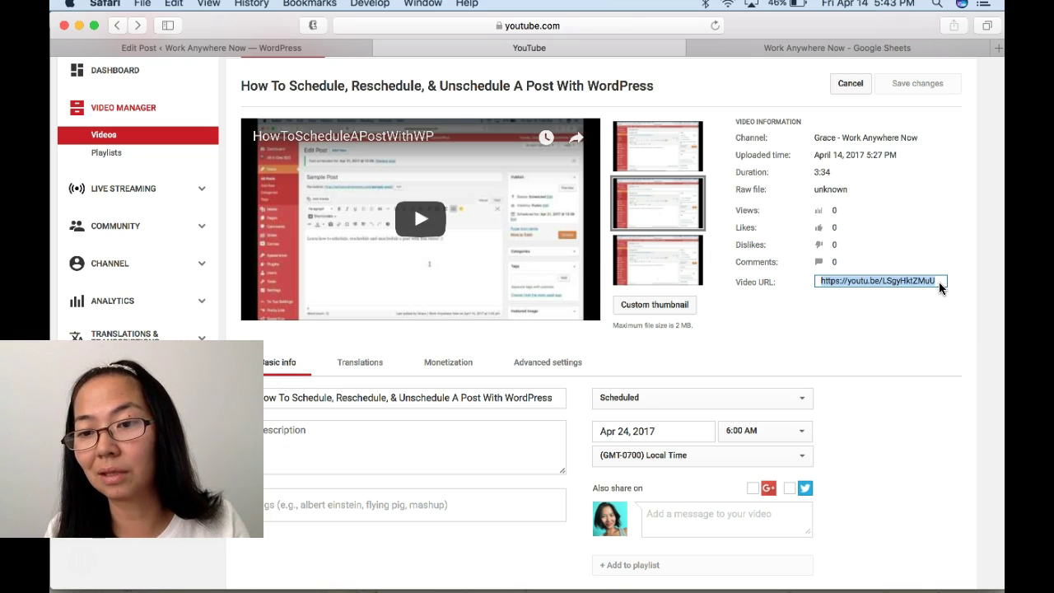
{"action": "left_click", "coordinate": [888, 281]}
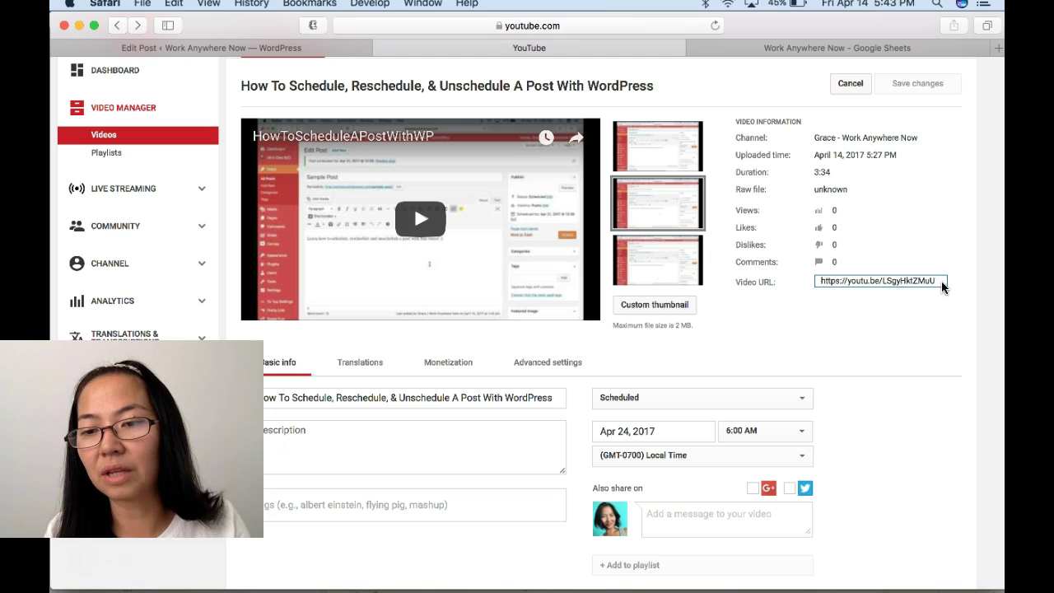
{"action": "left_click", "coordinate": [312, 52]}
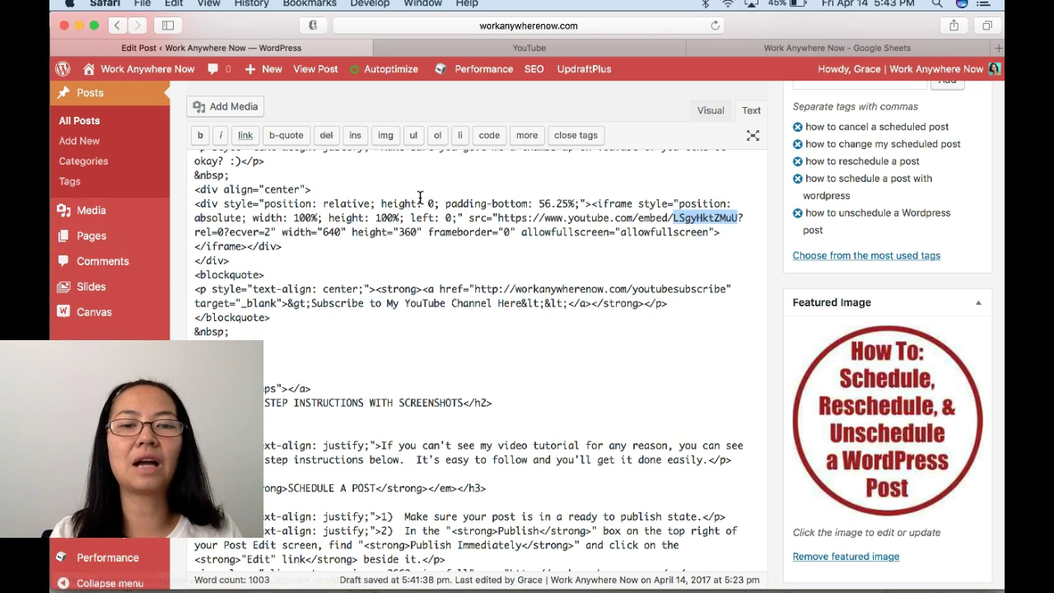
Step: Return to the YouTube video's edit page and examine the ID at the end of the Video URL again
{"action": "left_click", "coordinate": [588, 47]}
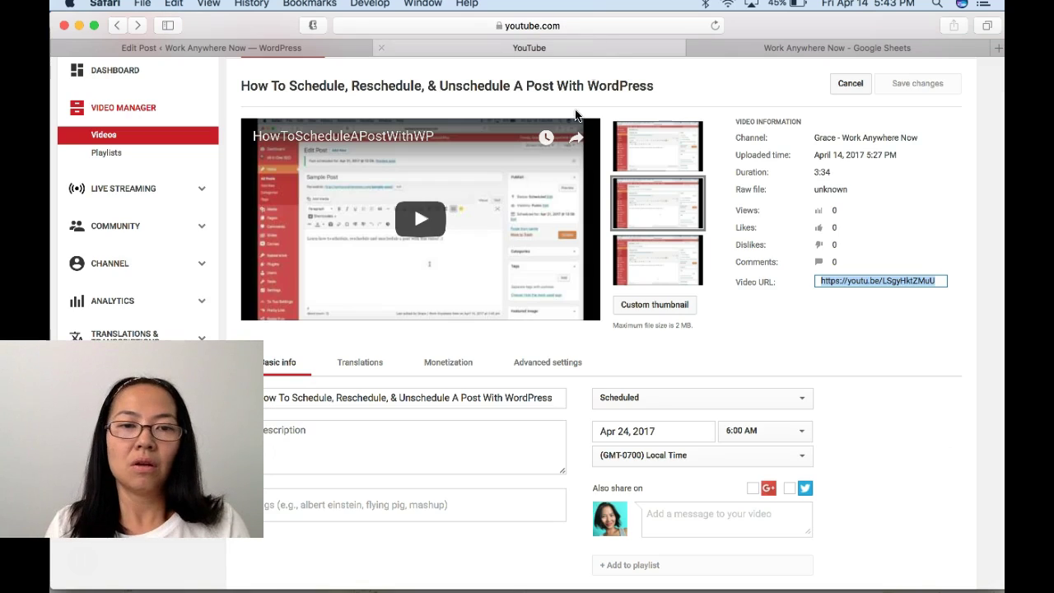
{"action": "scroll", "coordinate": [317, 148], "scroll_direction": "up", "scroll_amount": 2}
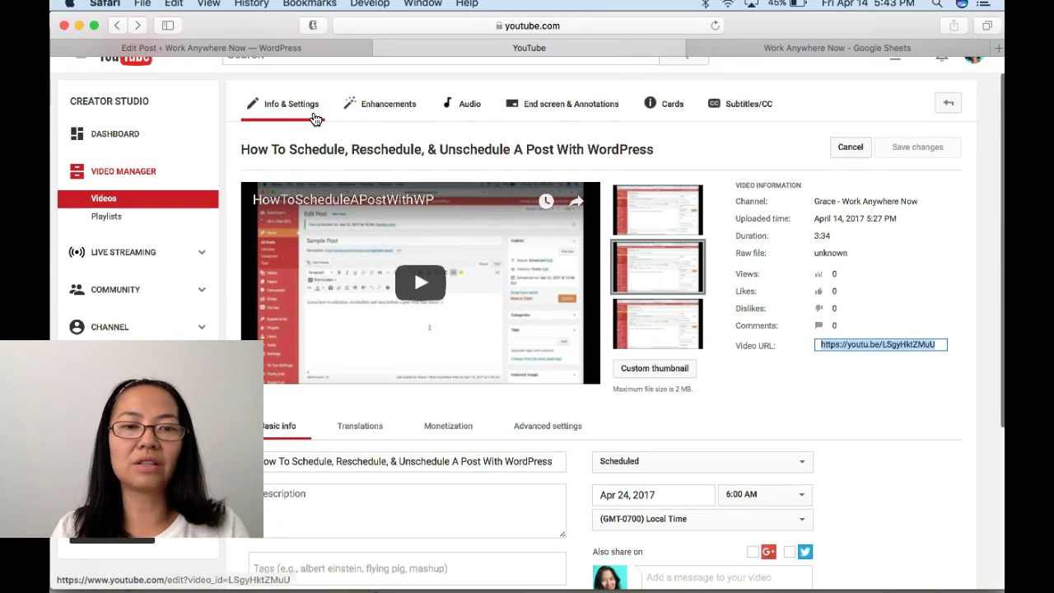
{"action": "scroll", "coordinate": [354, 122], "scroll_direction": "down", "scroll_amount": 3}
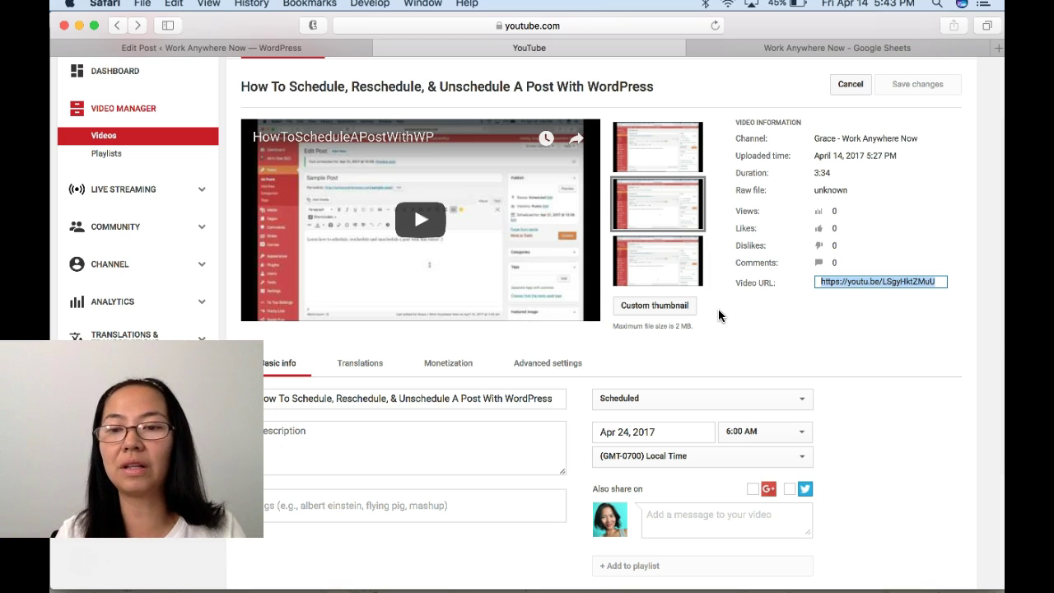
{"action": "left_click", "coordinate": [901, 280]}
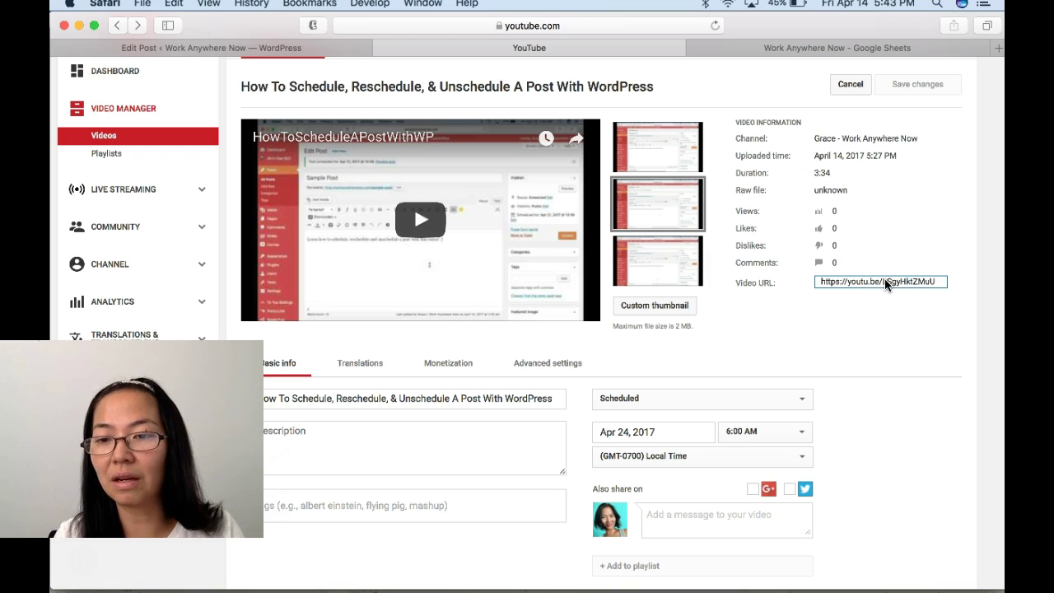